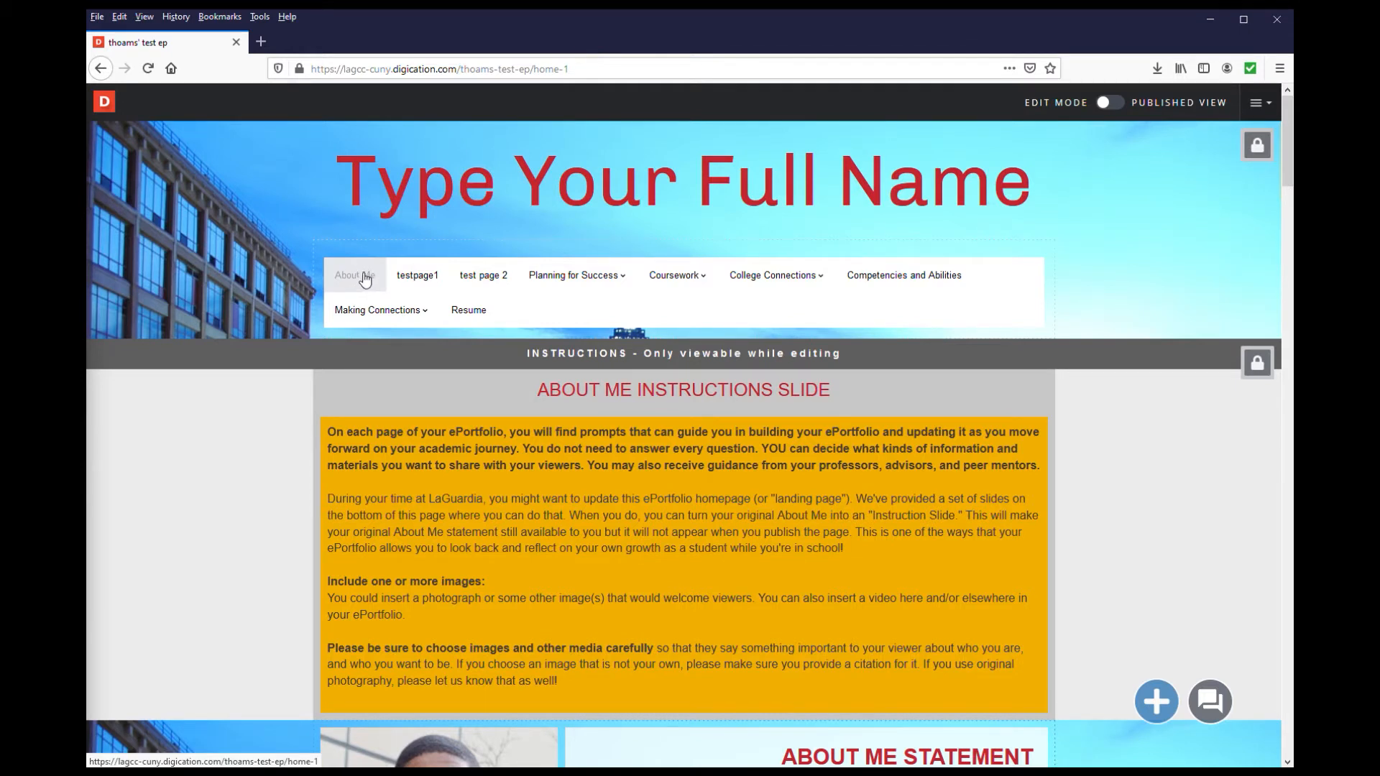
Open the ePortfolio Organizer from the About Me page and load the "organize tool test ep" ePortfolio as the second portfolio
{"action": "left_click", "coordinate": [365, 280]}
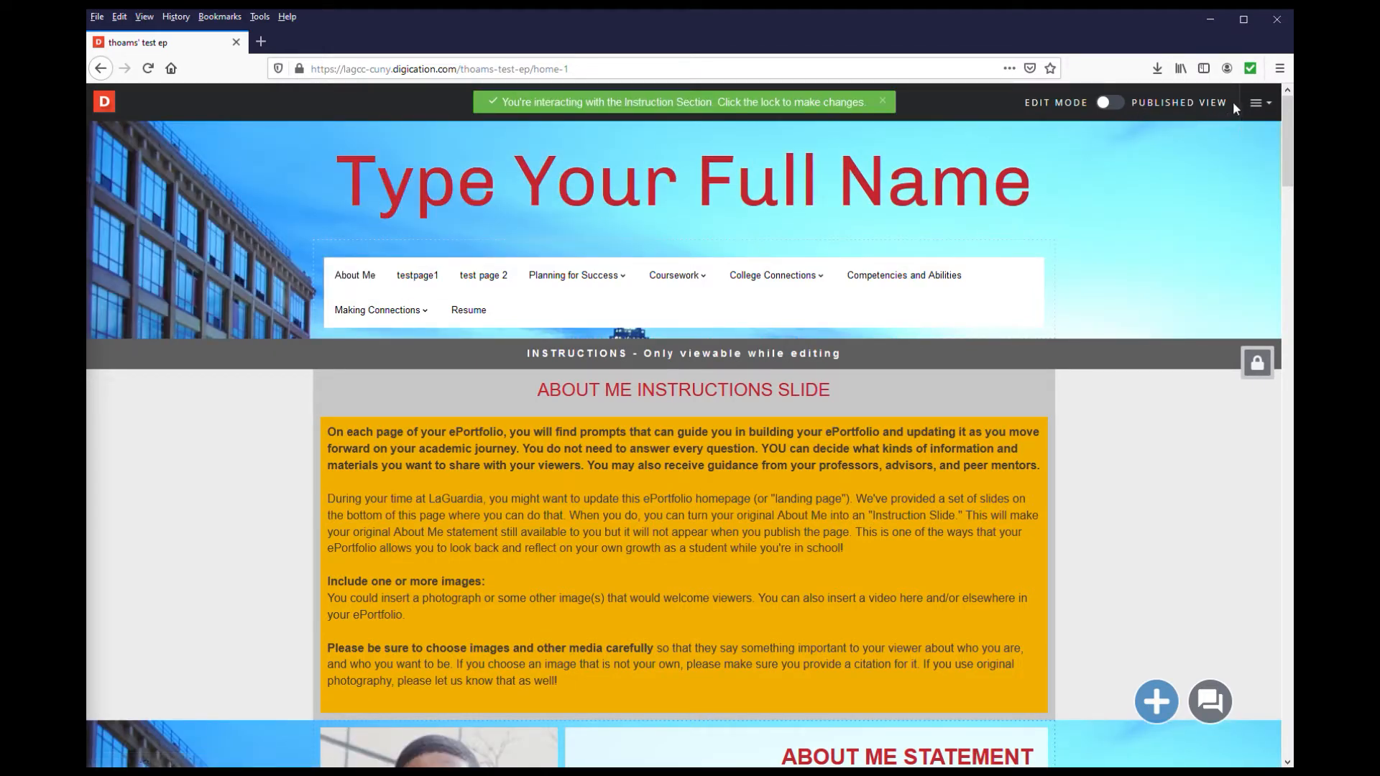
{"action": "left_click", "coordinate": [1259, 104]}
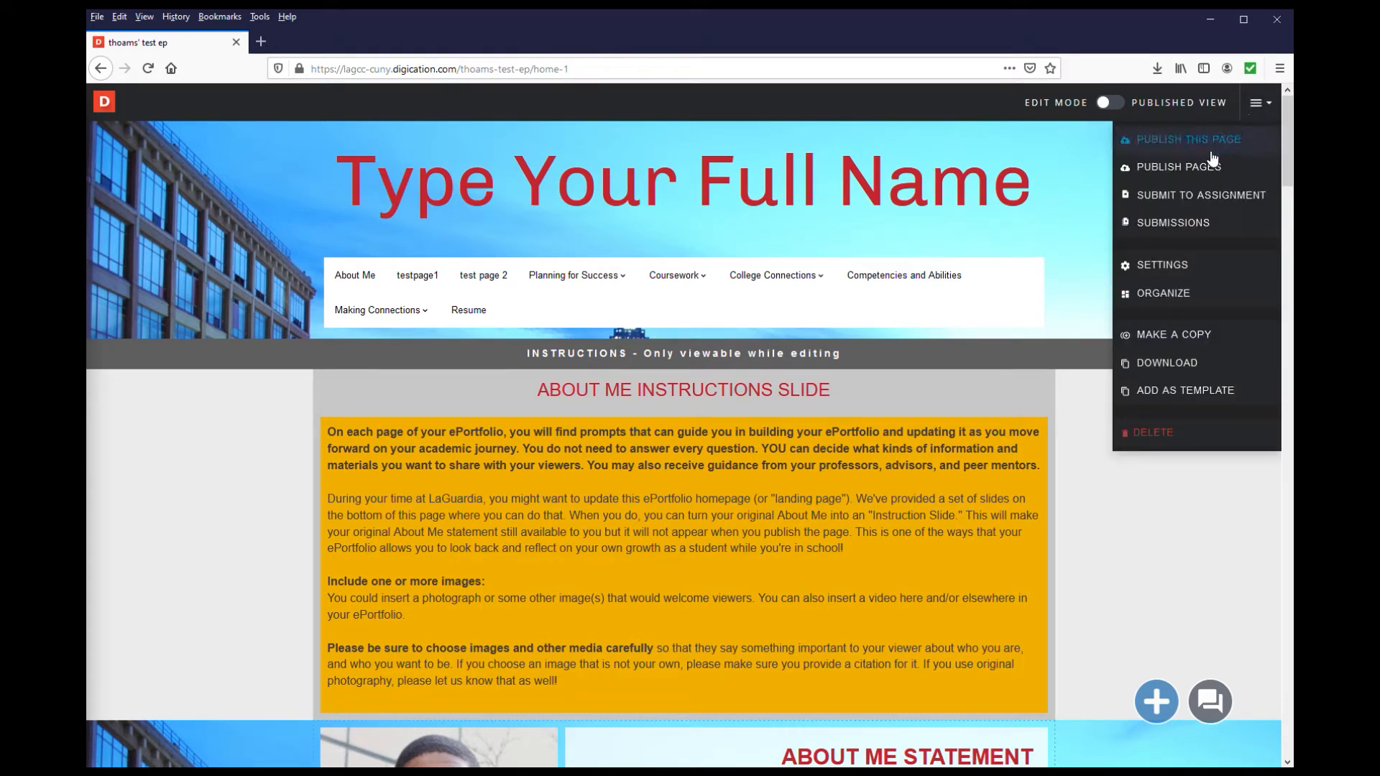
{"action": "left_click", "coordinate": [1180, 294]}
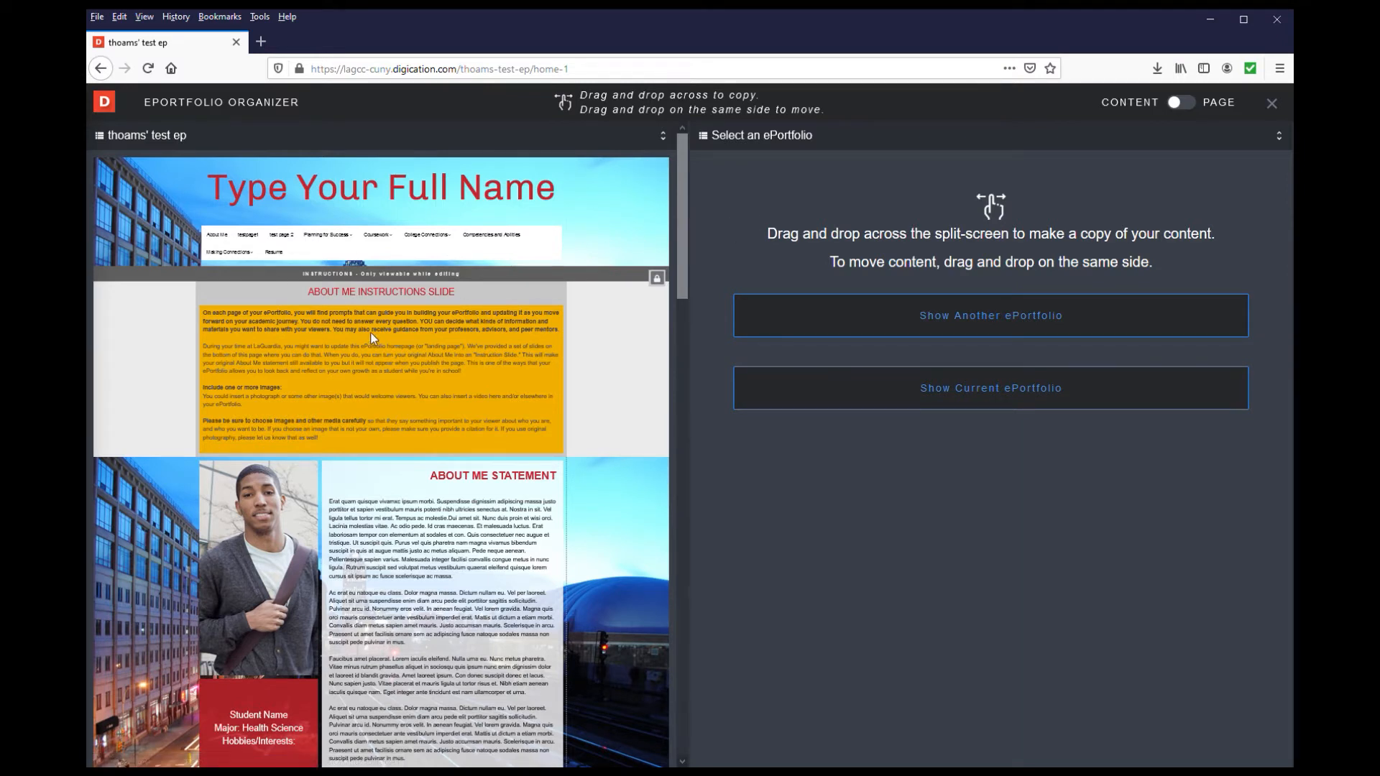
{"action": "left_click", "coordinate": [811, 317]}
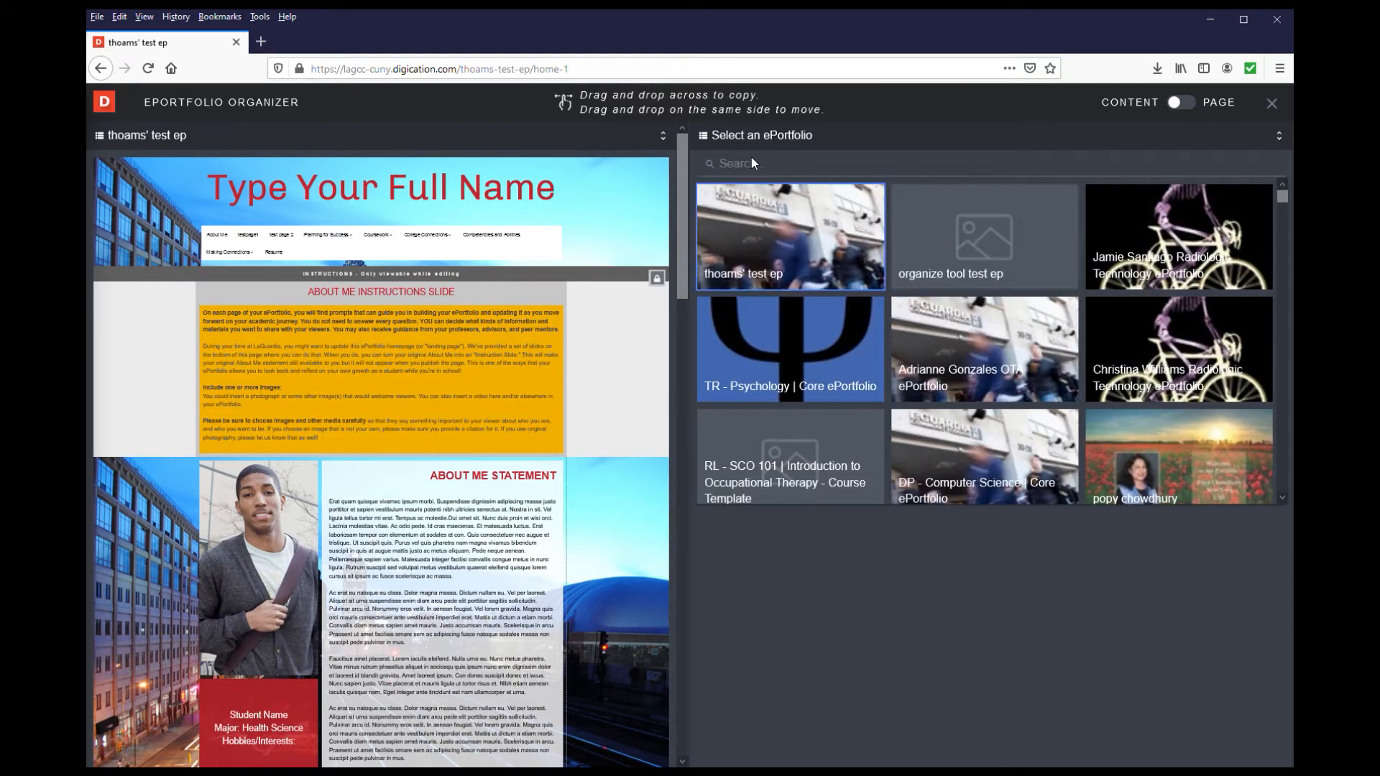
{"action": "left_click", "coordinate": [950, 241]}
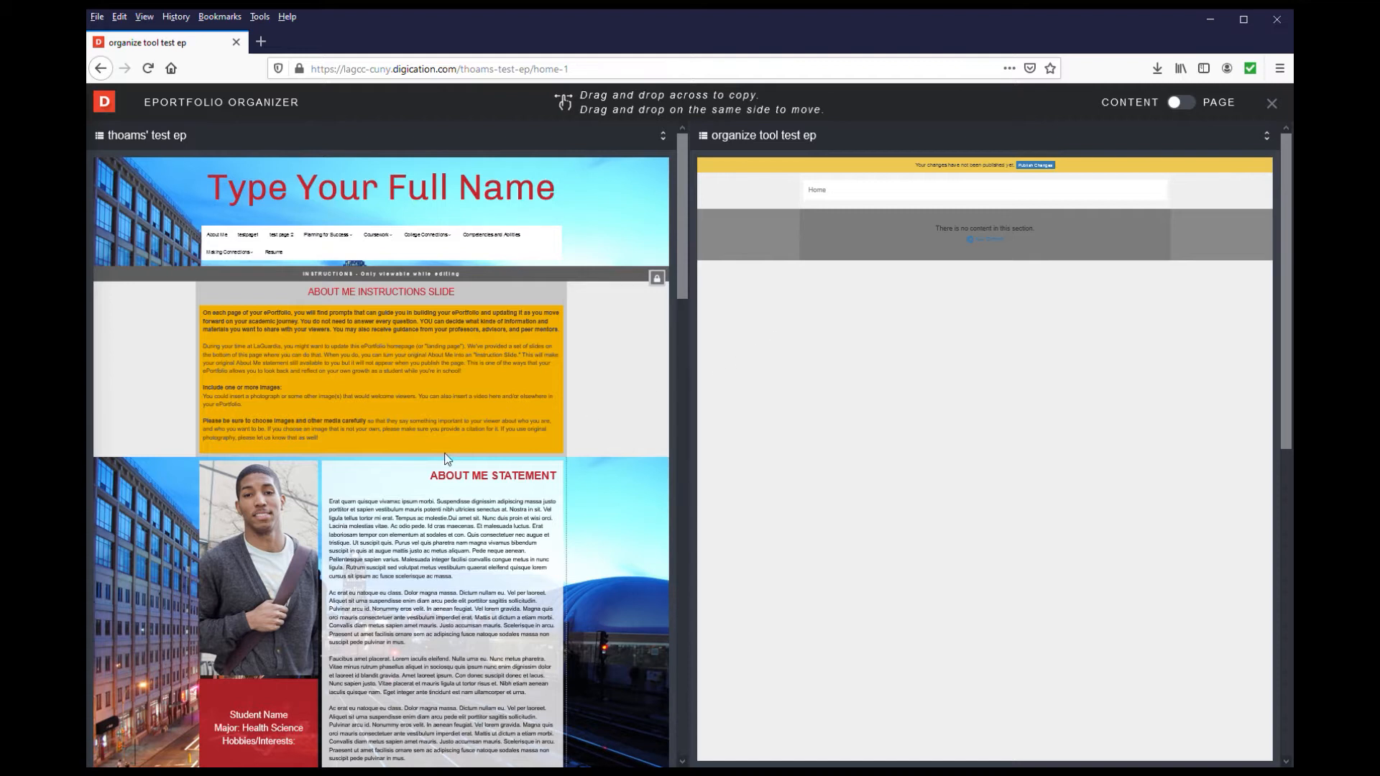
Copy the student photo from the About Me page into the empty section of the "organize tool test ep" Home page
{"action": "left_click", "coordinate": [287, 525]}
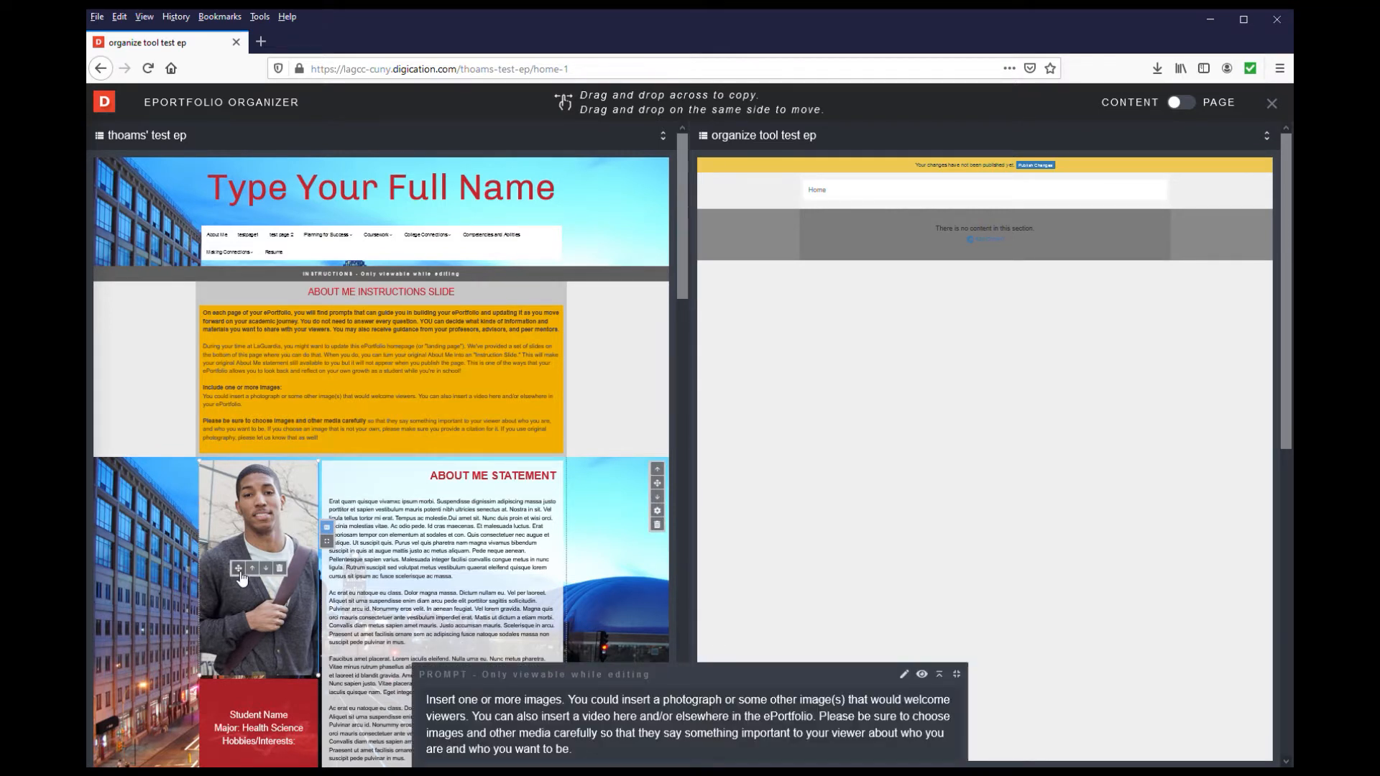
{"action": "left_click_drag", "start_coordinate": [243, 574], "coordinate": [868, 301]}
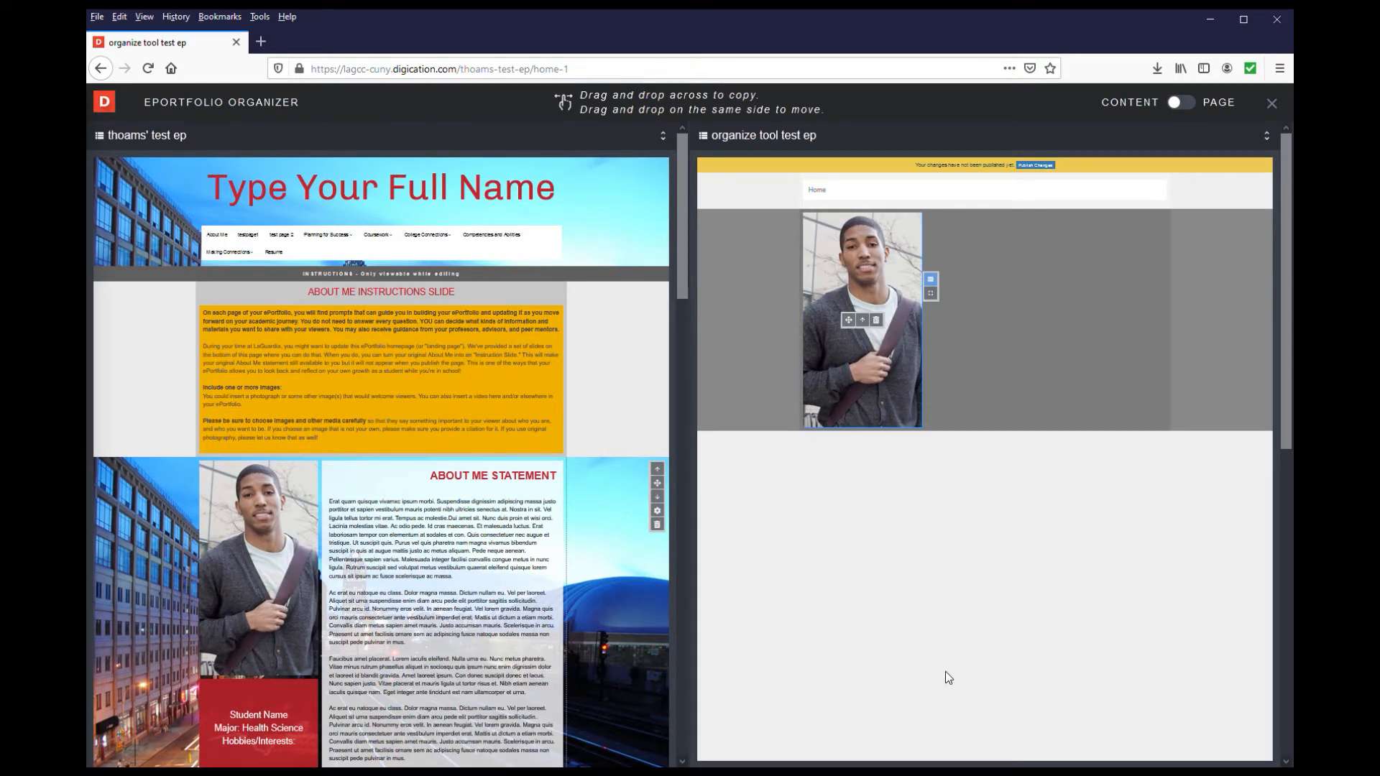
Copy the entire About Me Statement section to the other ePortfolio's Home page, below its existing section
{"action": "scroll", "coordinate": [596, 547], "scroll_direction": "down", "scroll_amount": 2}
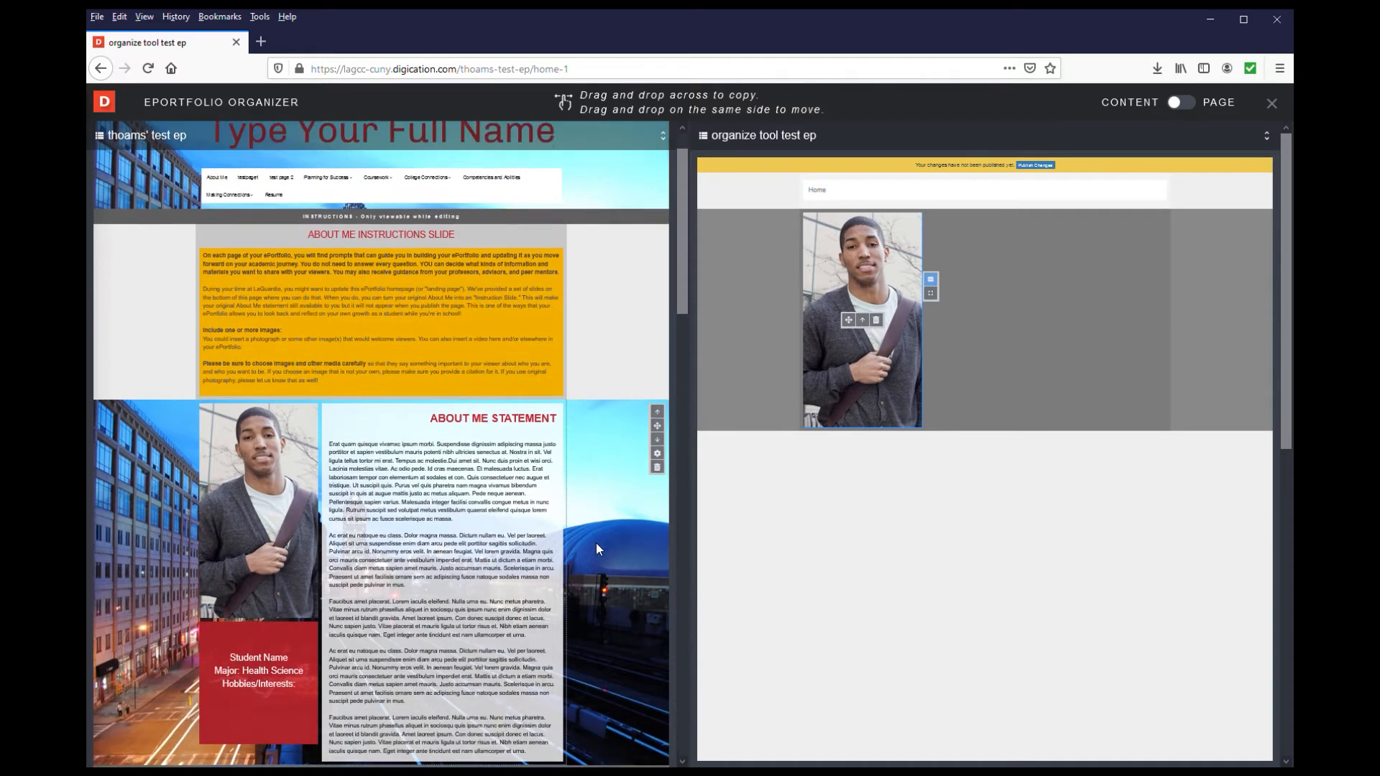
{"action": "scroll", "coordinate": [597, 549], "scroll_direction": "down", "scroll_amount": 3}
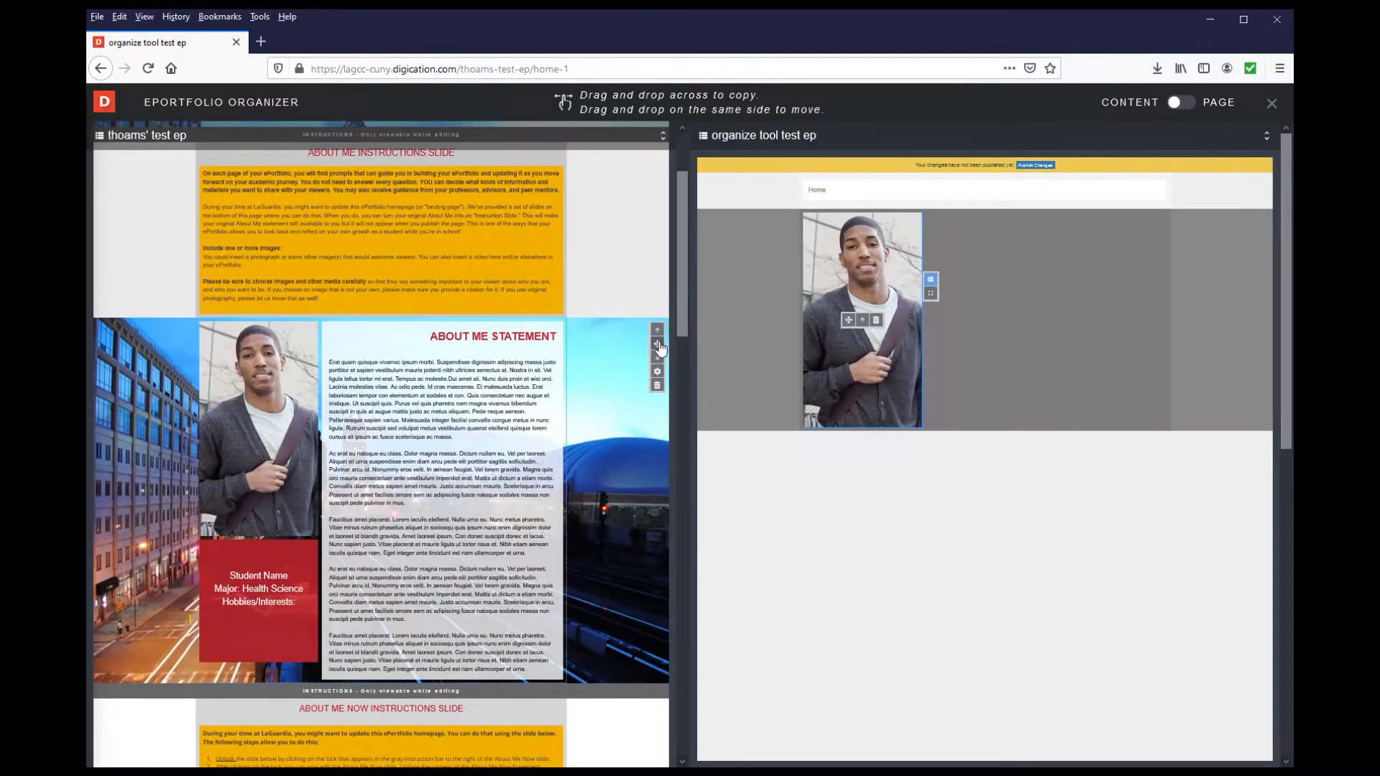
{"action": "left_click_drag", "start_coordinate": [660, 348], "coordinate": [904, 441]}
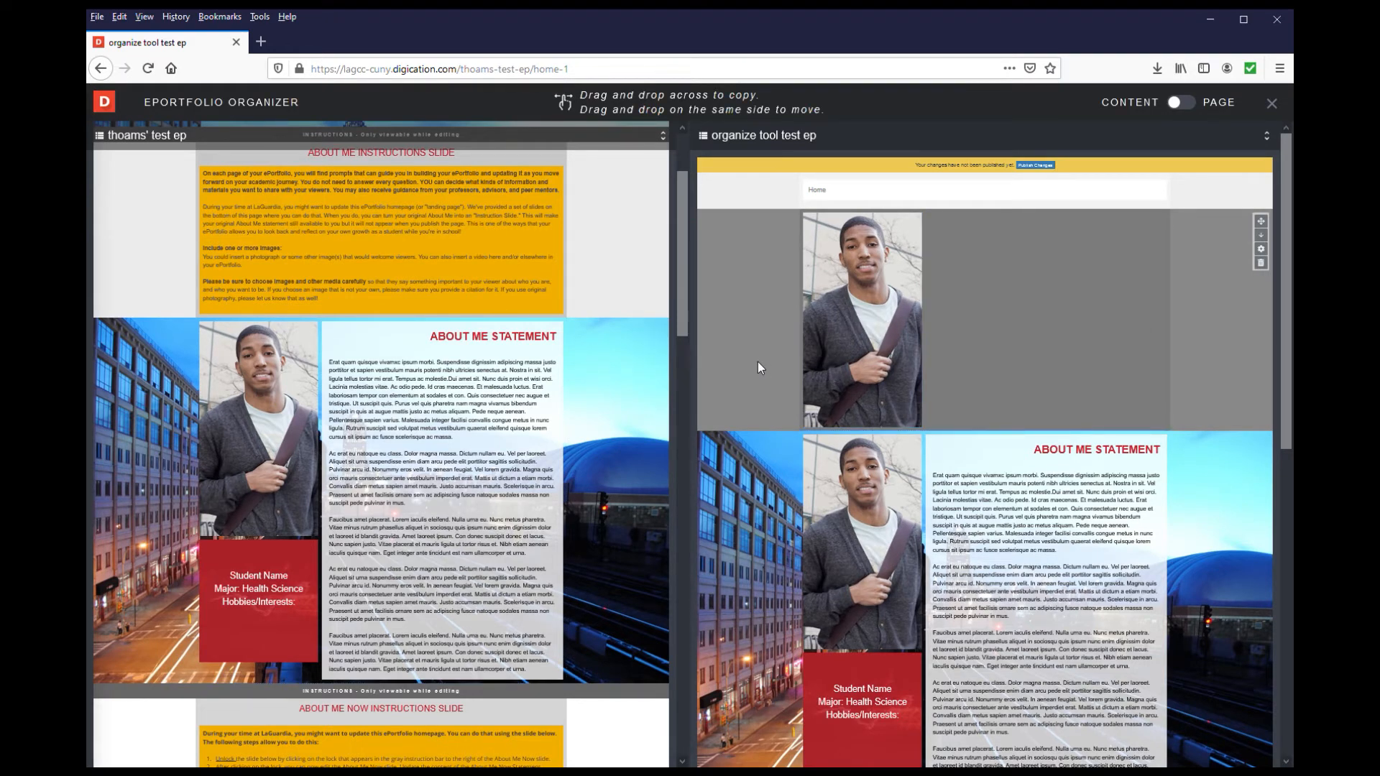
Delete the separately copied student photo module above the About Me Statement section on the Home page, confirming with "delete"
{"action": "mouse_move", "coordinate": [839, 320]}
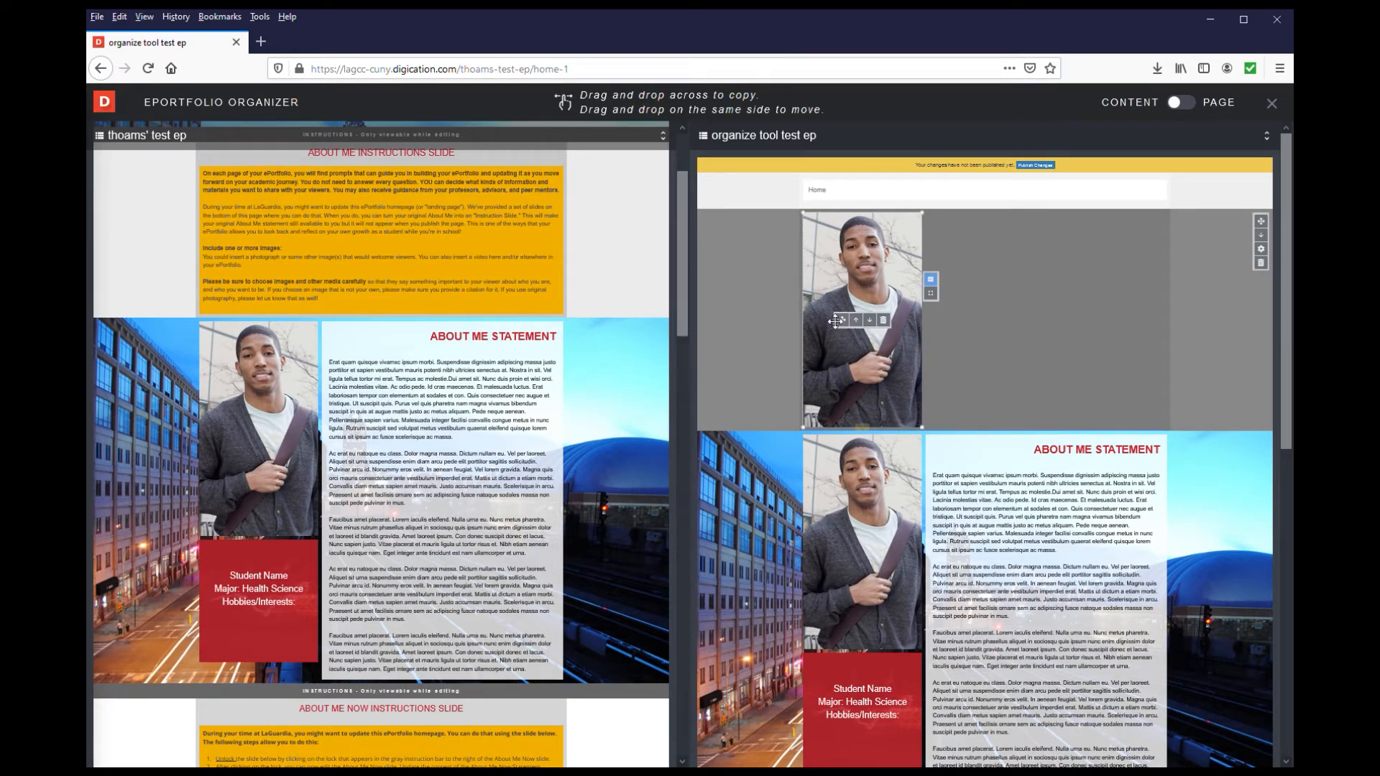
{"action": "left_click", "coordinate": [887, 322]}
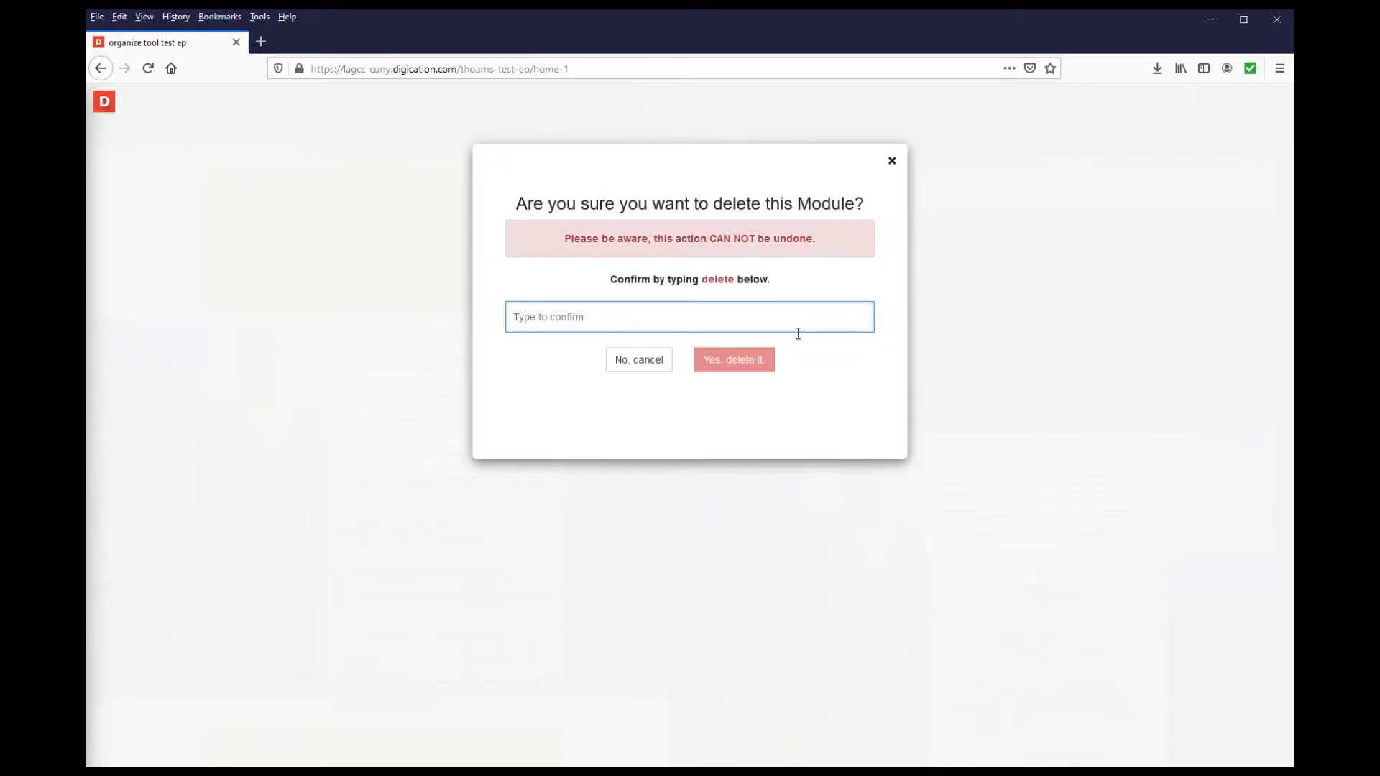
{"action": "type", "text": "delete"}
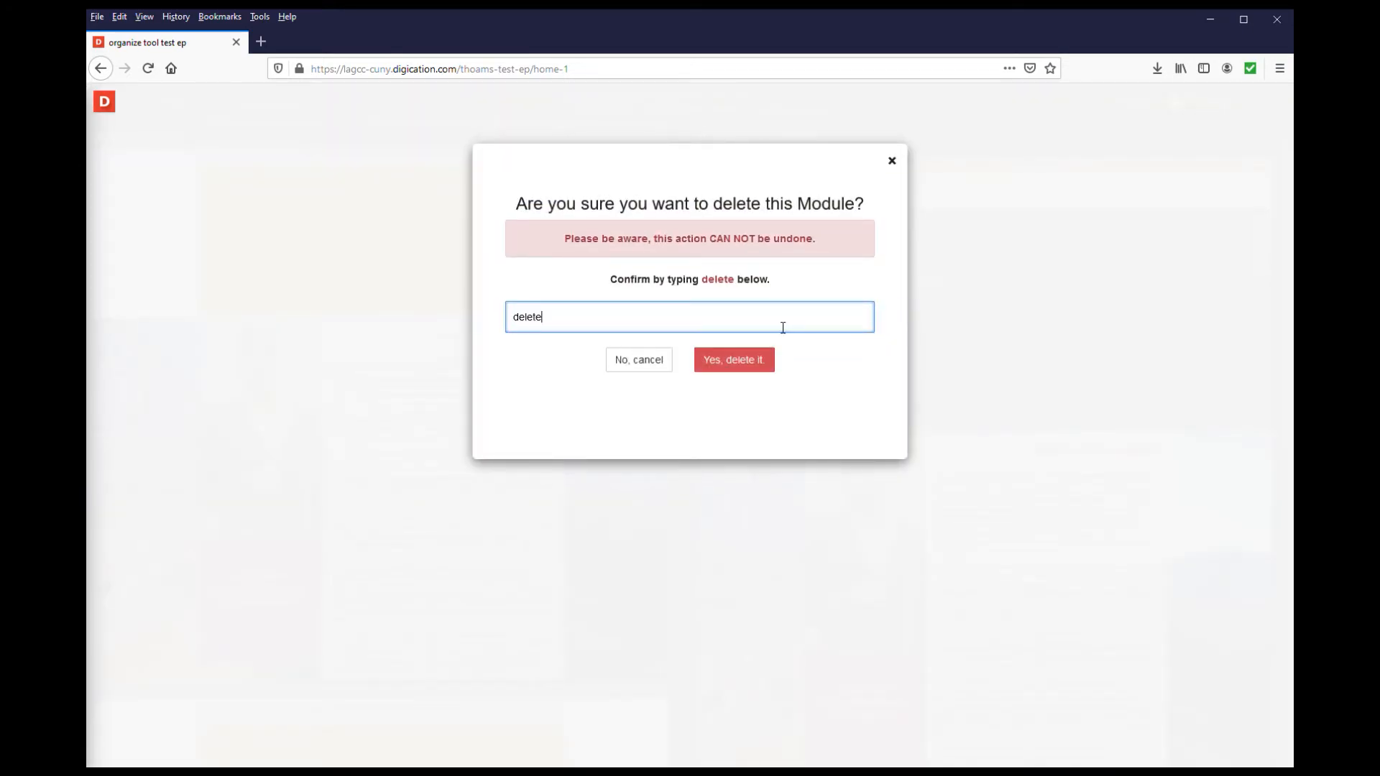
{"action": "left_click", "coordinate": [763, 357]}
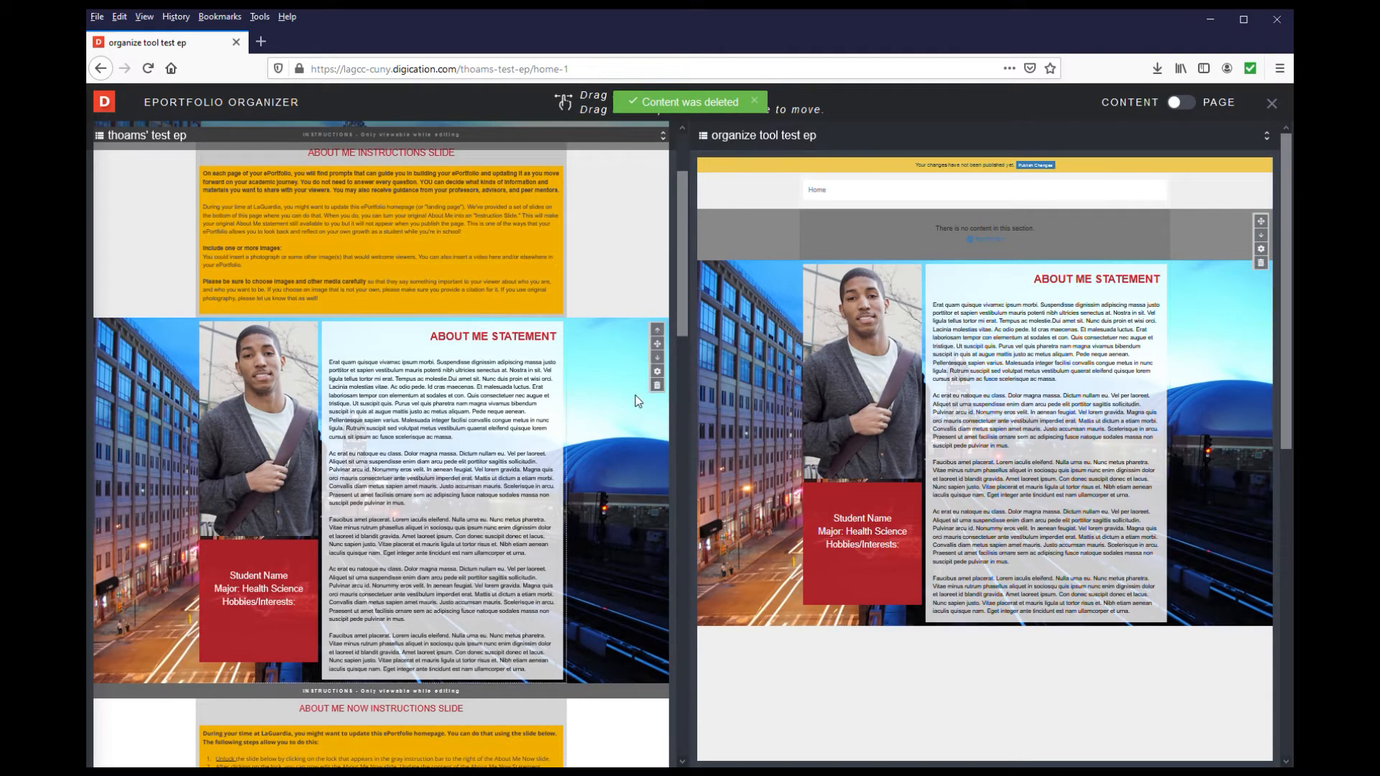
Shift the source page's student photo up into the About Me instructions section and the red student info box down into the next section
{"action": "scroll", "coordinate": [638, 396], "scroll_direction": "down", "scroll_amount": 1}
{"action": "scroll", "coordinate": [635, 395], "scroll_direction": "up", "scroll_amount": 4}
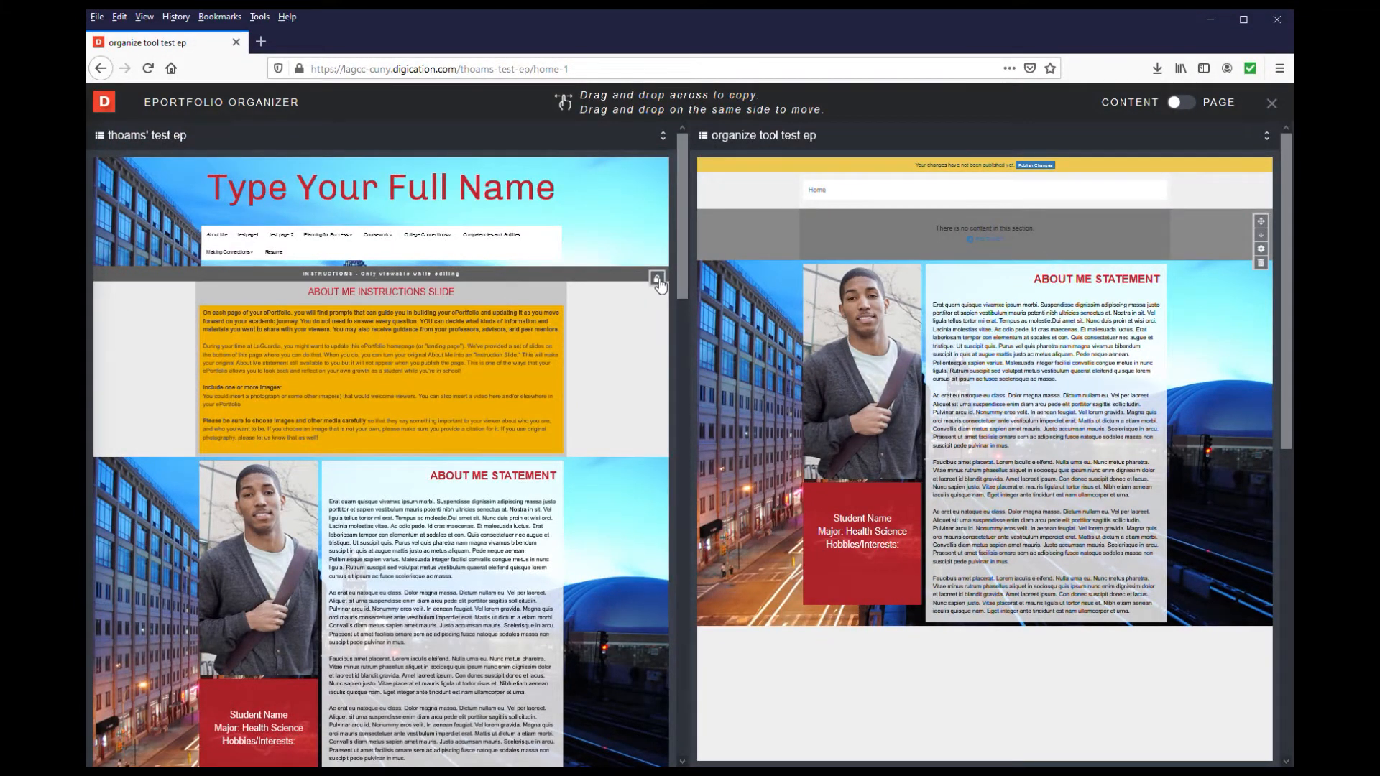
{"action": "mouse_move", "coordinate": [660, 286]}
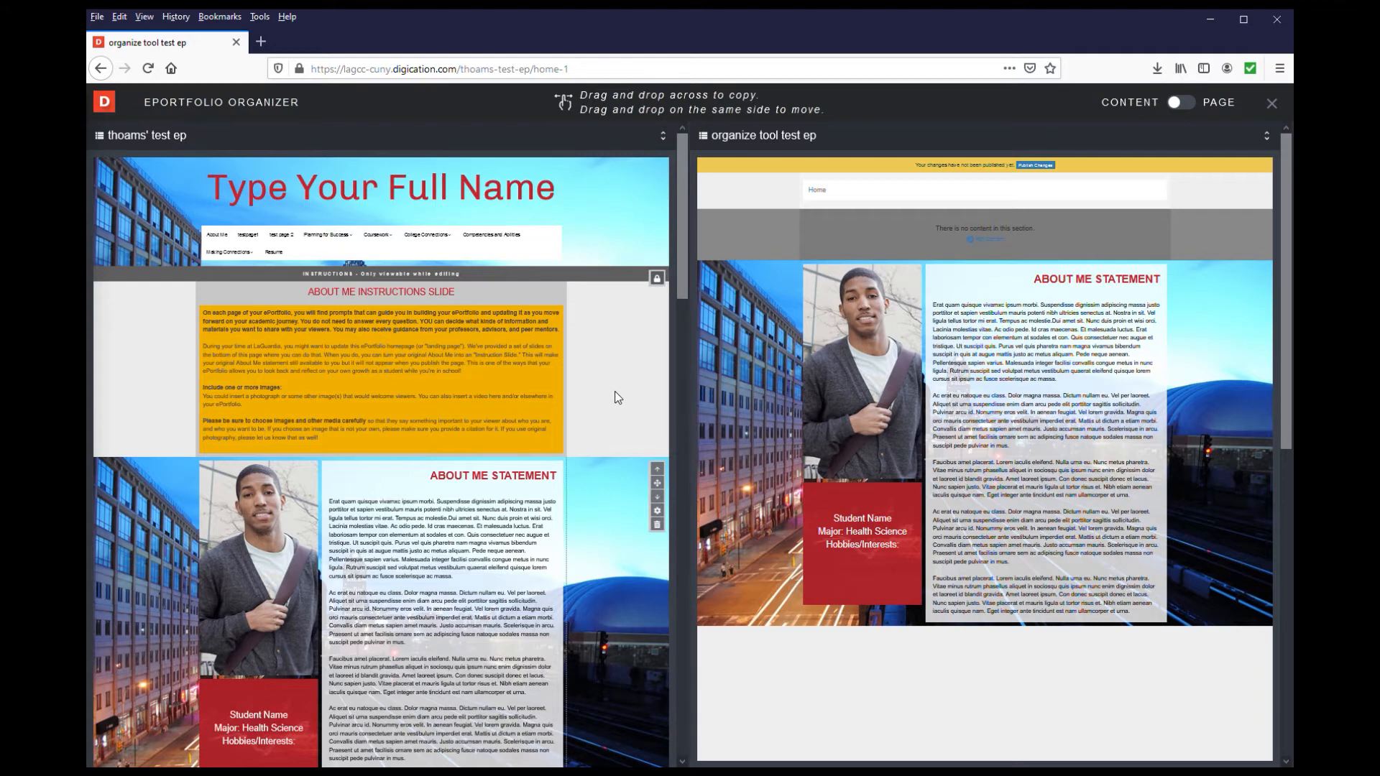
{"action": "scroll", "coordinate": [615, 396], "scroll_direction": "down", "scroll_amount": 3}
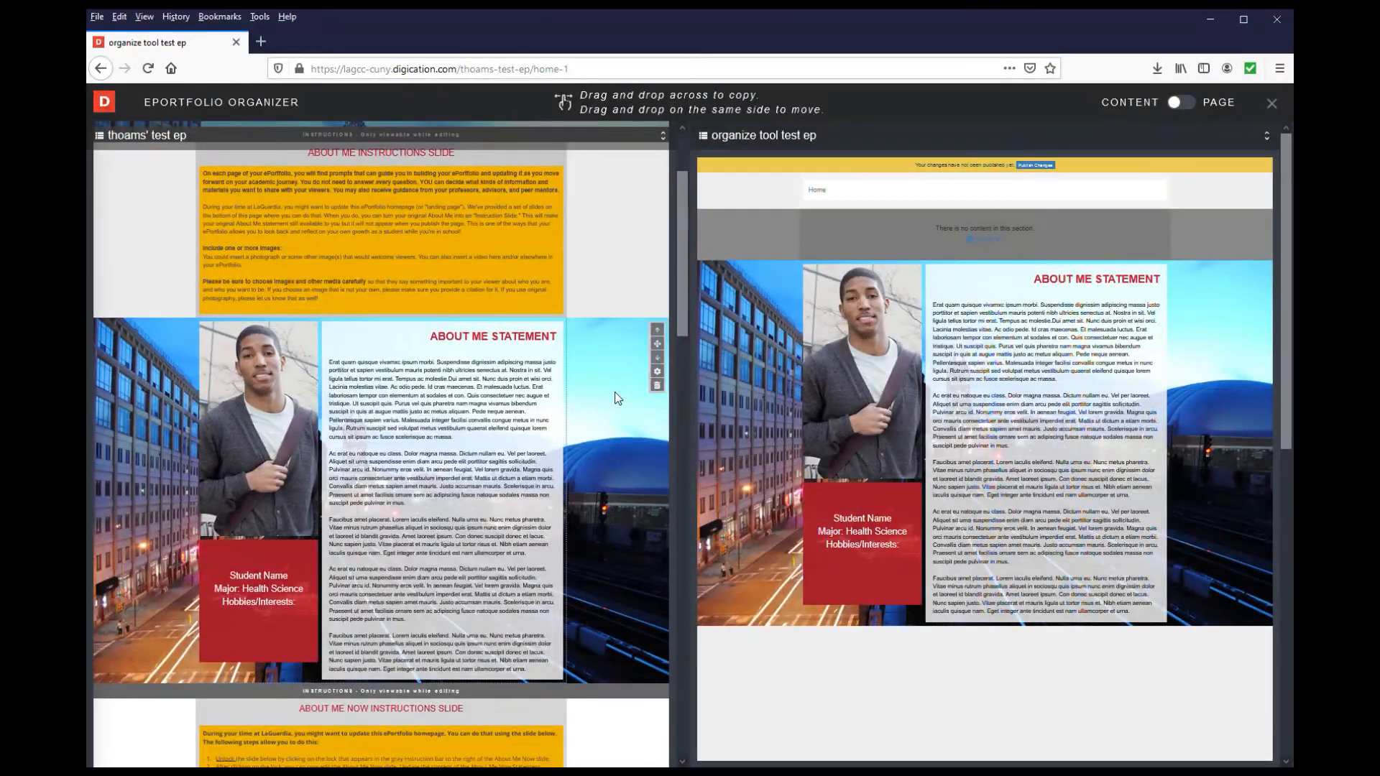
{"action": "mouse_move", "coordinate": [259, 434]}
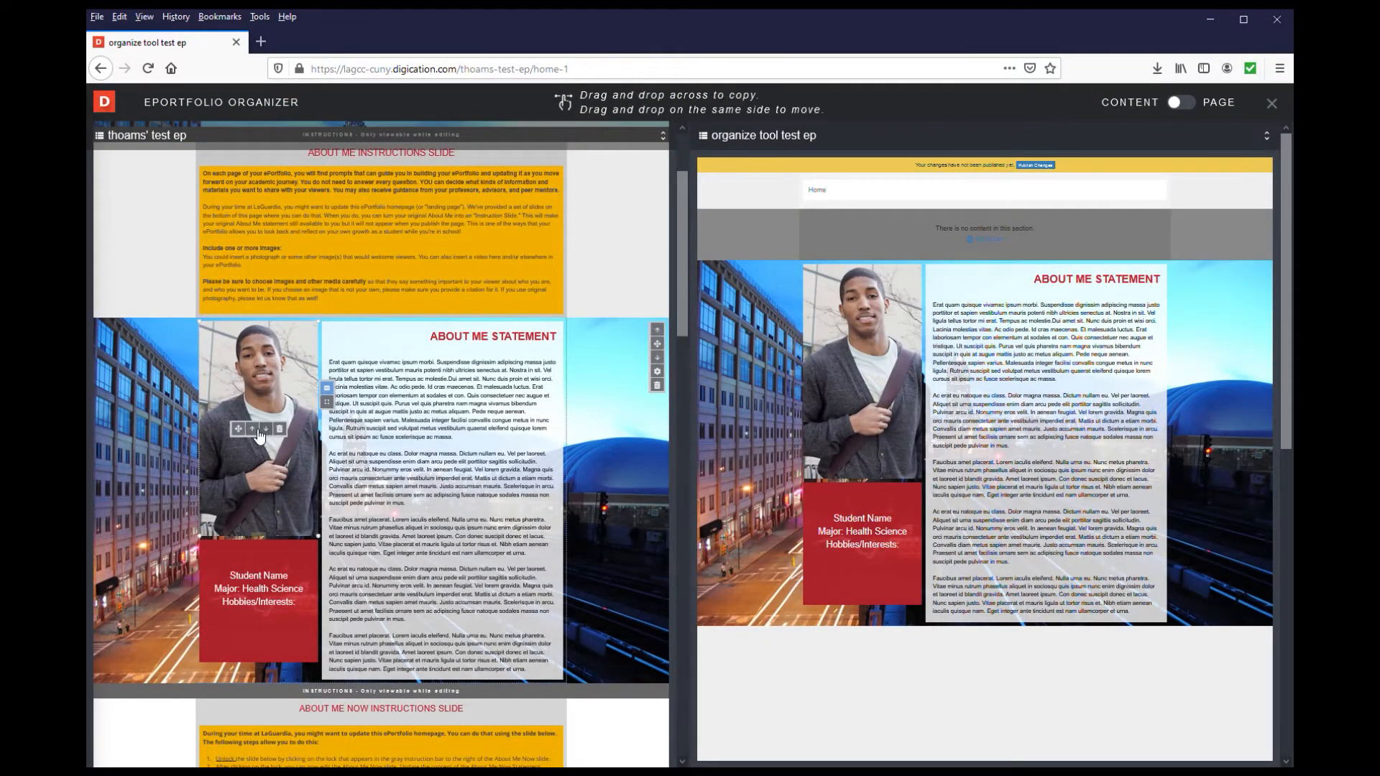
{"action": "left_click", "coordinate": [253, 430]}
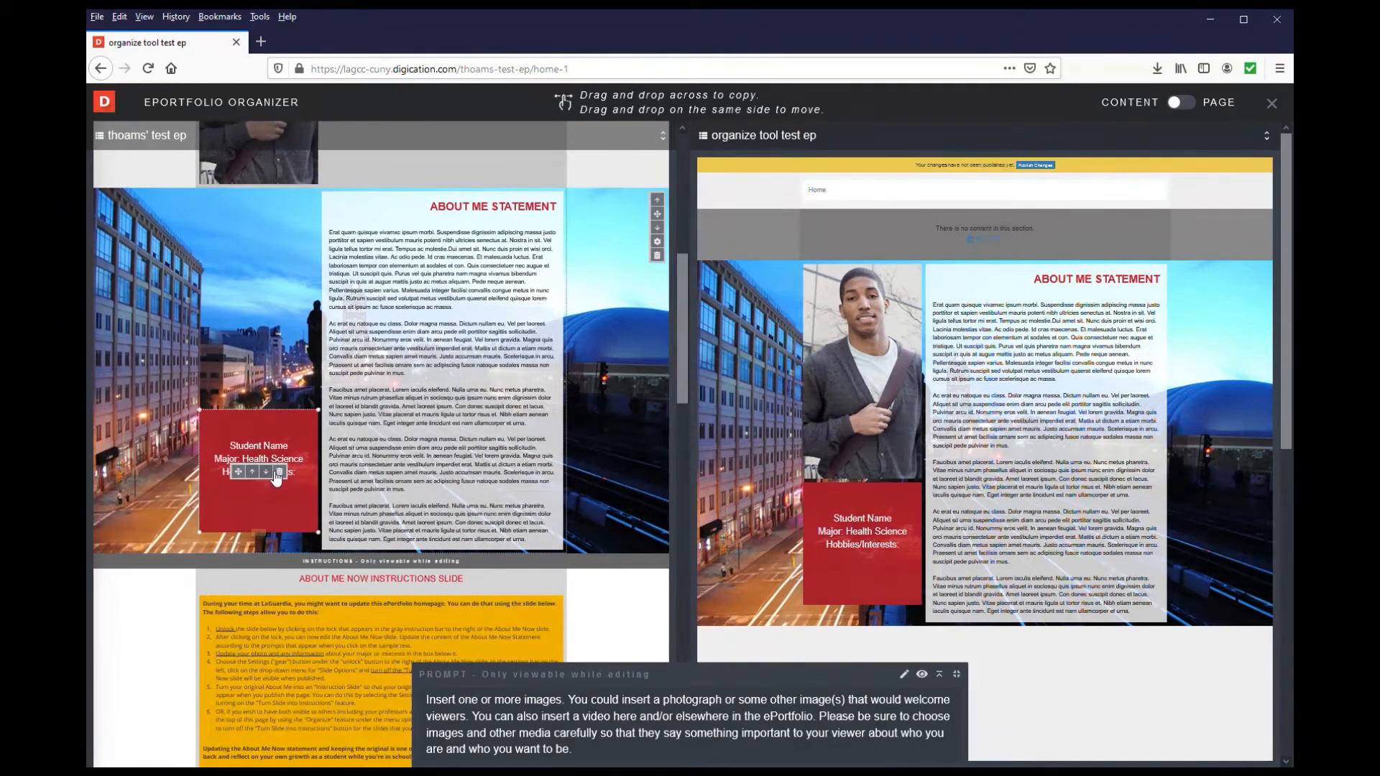
{"action": "left_click", "coordinate": [267, 472]}
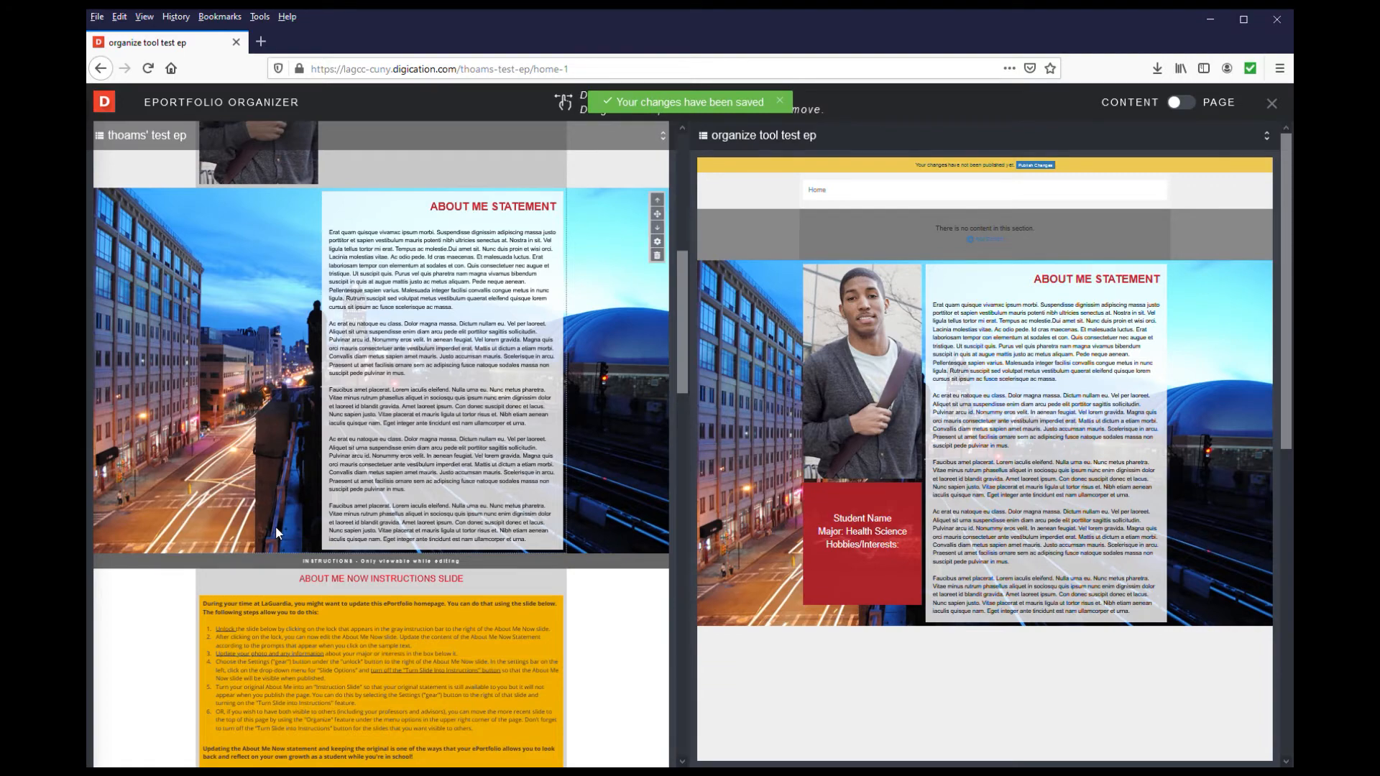
Move the student photo and the red student info box back into the source page's About Me Statement section
{"action": "scroll", "coordinate": [275, 526], "scroll_direction": "down", "scroll_amount": 4}
{"action": "scroll", "coordinate": [272, 578], "scroll_direction": "up", "scroll_amount": 8}
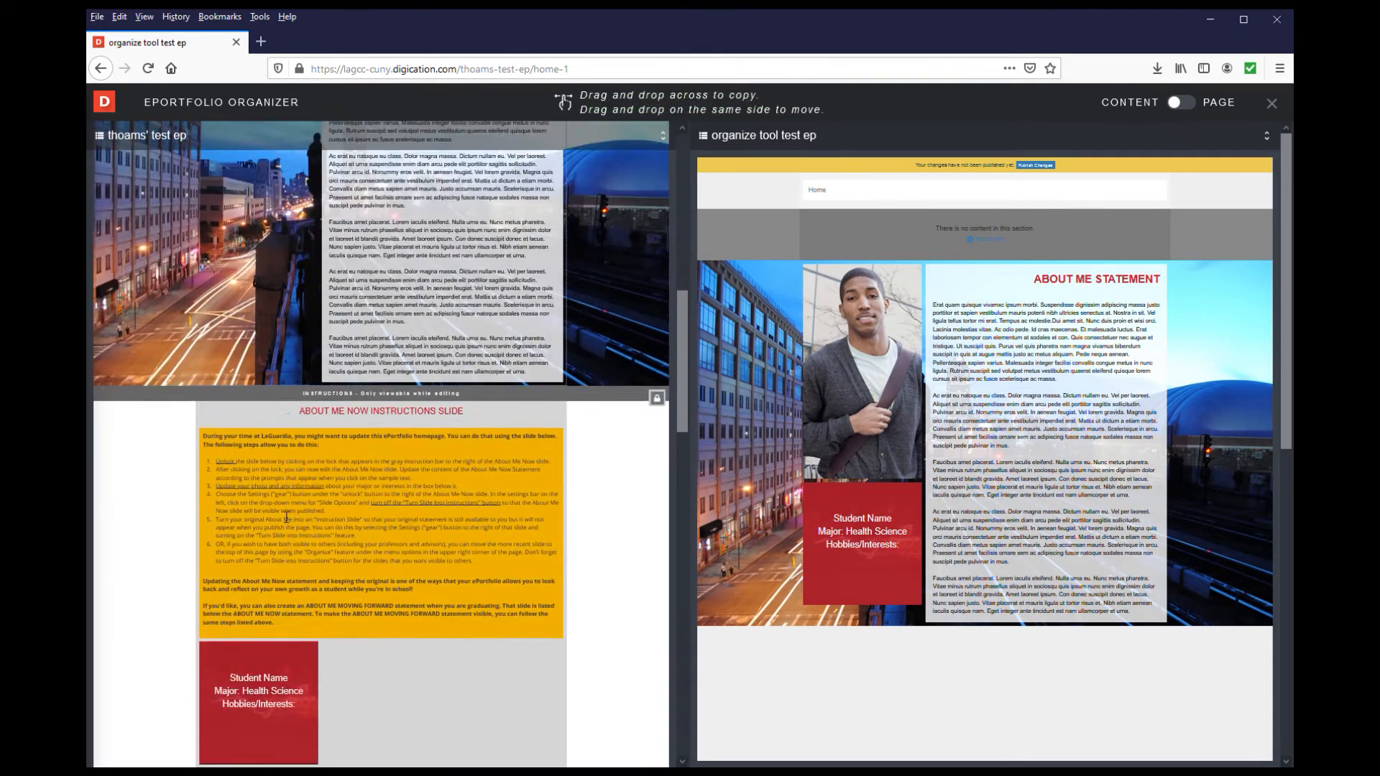
{"action": "scroll", "coordinate": [279, 502], "scroll_direction": "up", "scroll_amount": 1}
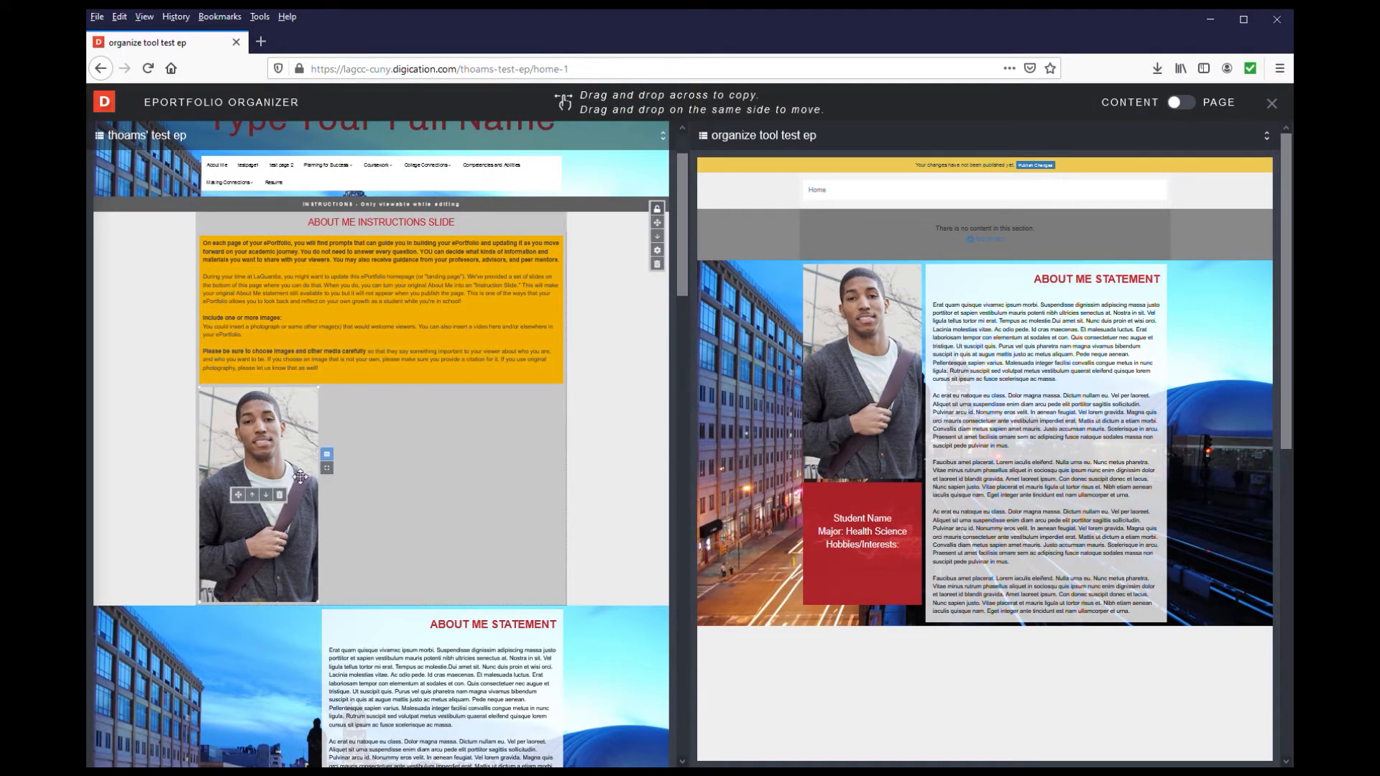
{"action": "left_click", "coordinate": [266, 495]}
{"action": "scroll", "coordinate": [274, 519], "scroll_direction": "down", "scroll_amount": 3}
{"action": "scroll", "coordinate": [274, 519], "scroll_direction": "down", "scroll_amount": 5}
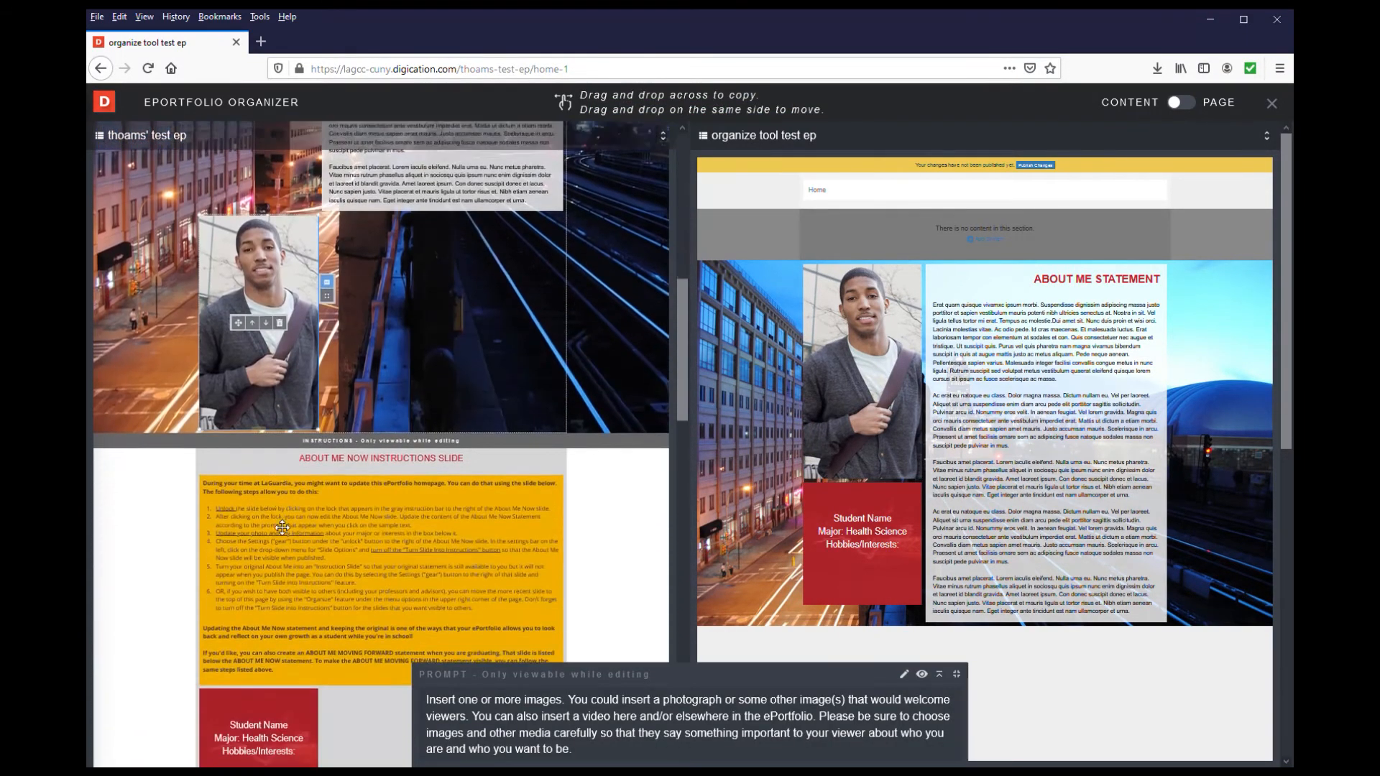
{"action": "left_click", "coordinate": [252, 731]}
Reposition the student photo and red info box so they stack beside the About Me statement text
{"action": "left_click_drag", "start_coordinate": [297, 522], "coordinate": [274, 128]}
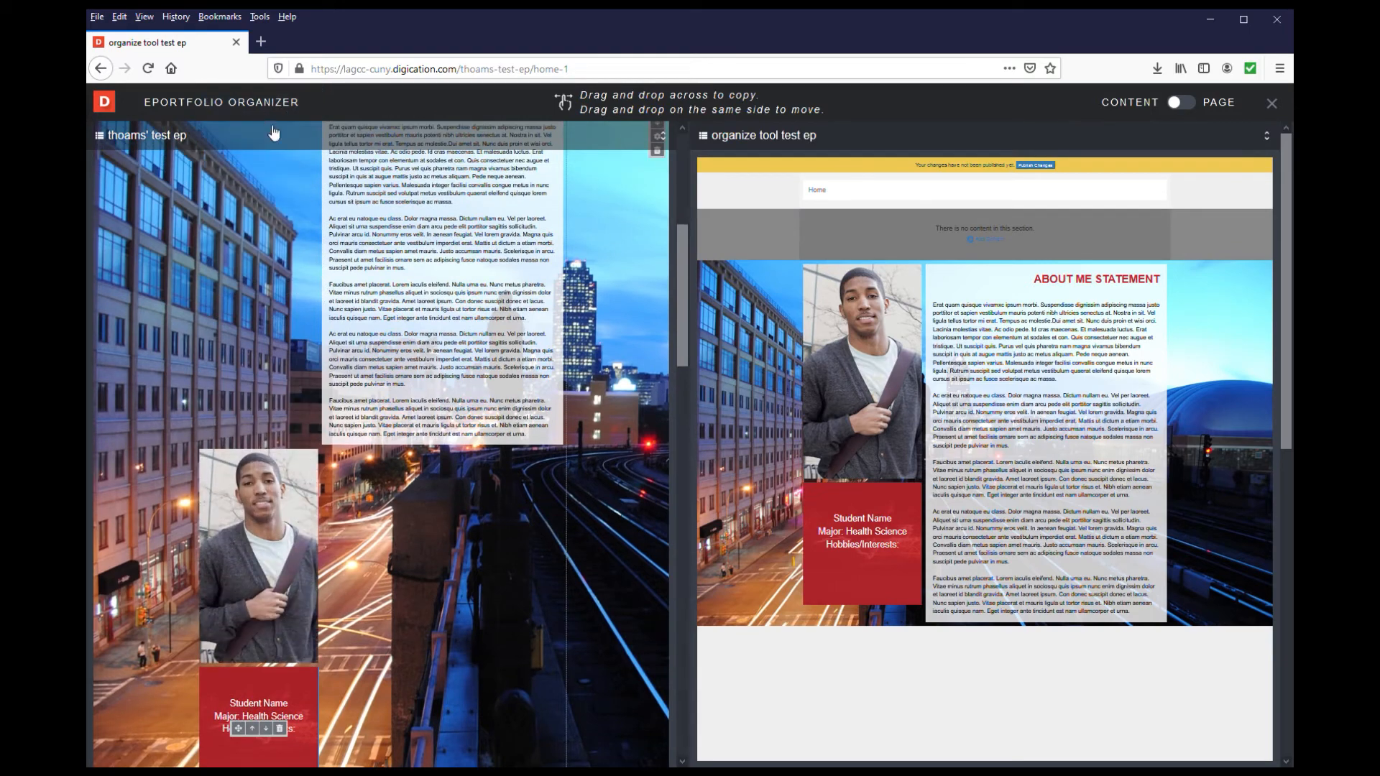
{"action": "left_click_drag", "start_coordinate": [286, 504], "coordinate": [280, 173]}
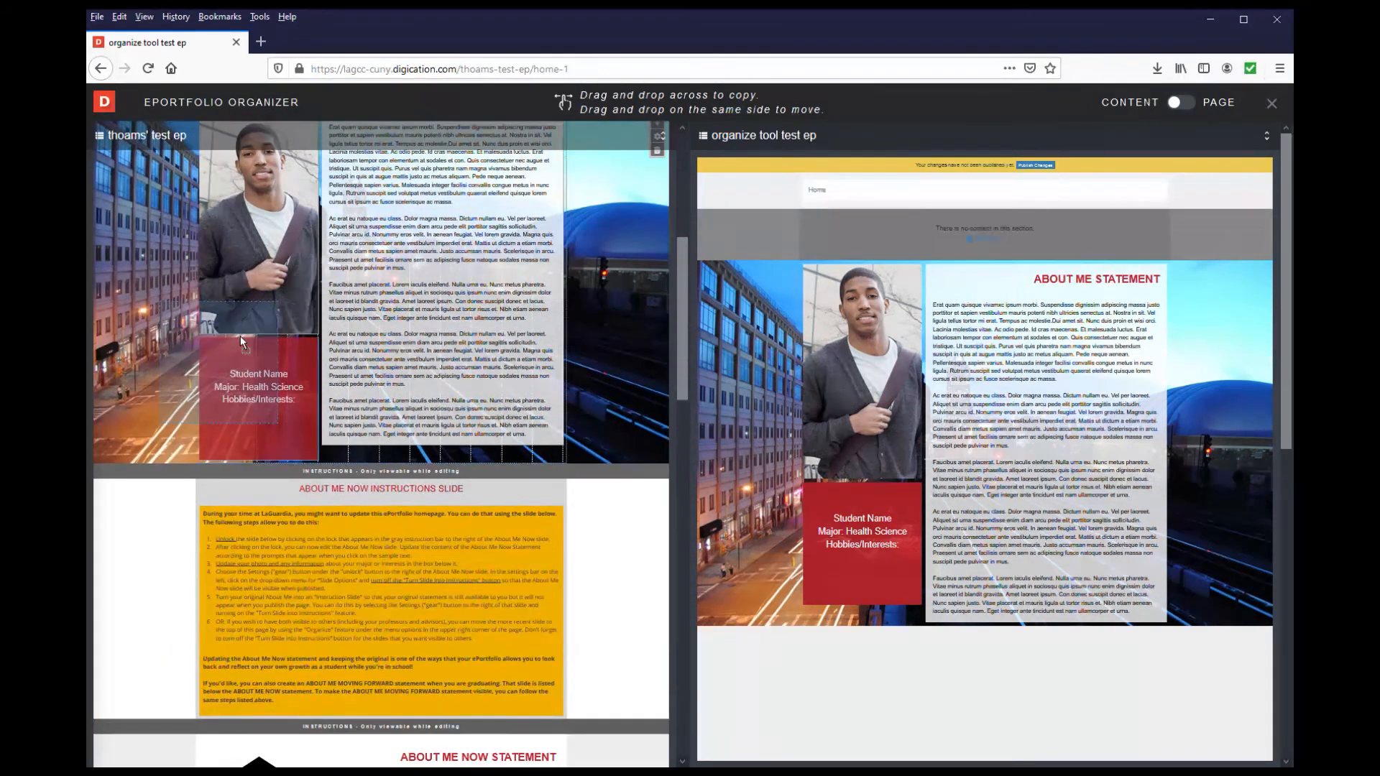
{"action": "scroll", "coordinate": [609, 336], "scroll_direction": "up", "scroll_amount": 2}
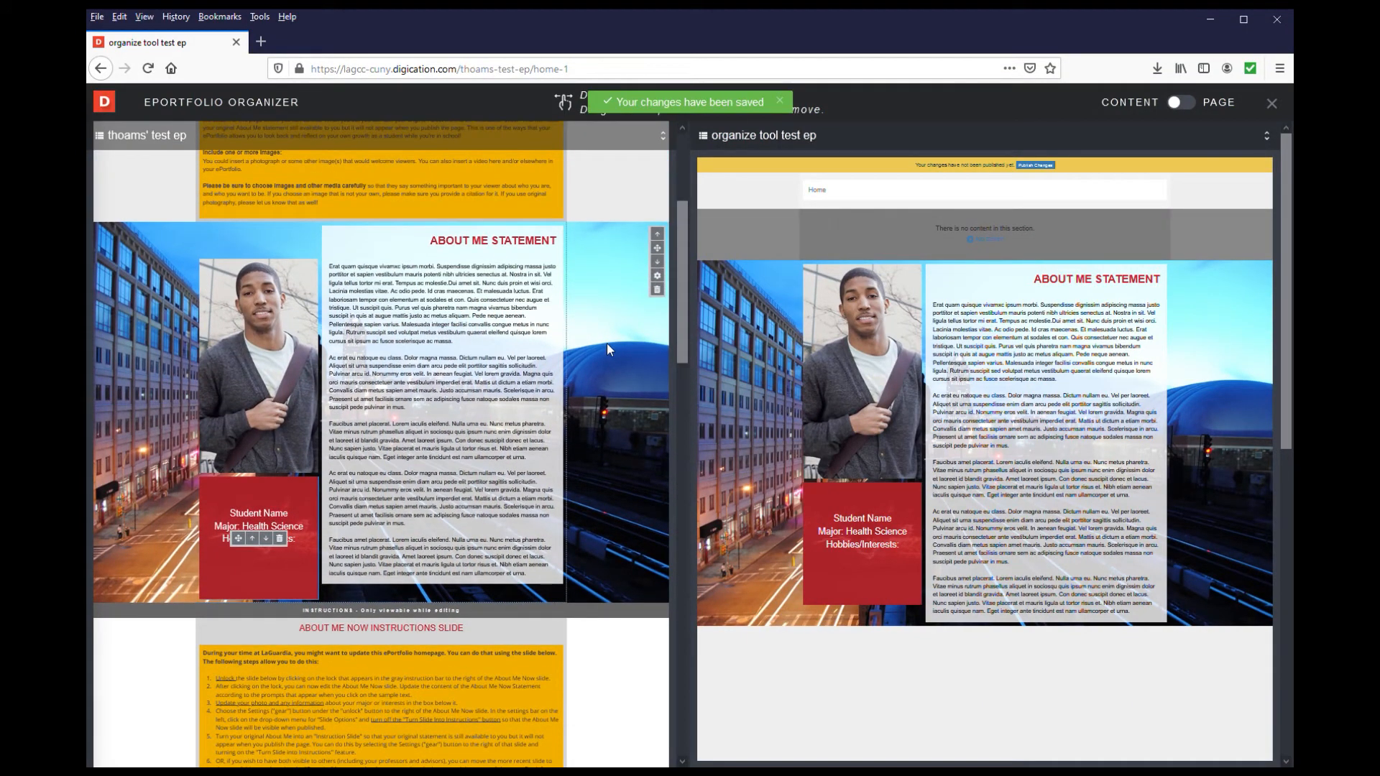
Move the source page's About Me Statement section below the About Me Now instructions and back, then above the About Me instructions and back
{"action": "left_click", "coordinate": [657, 262]}
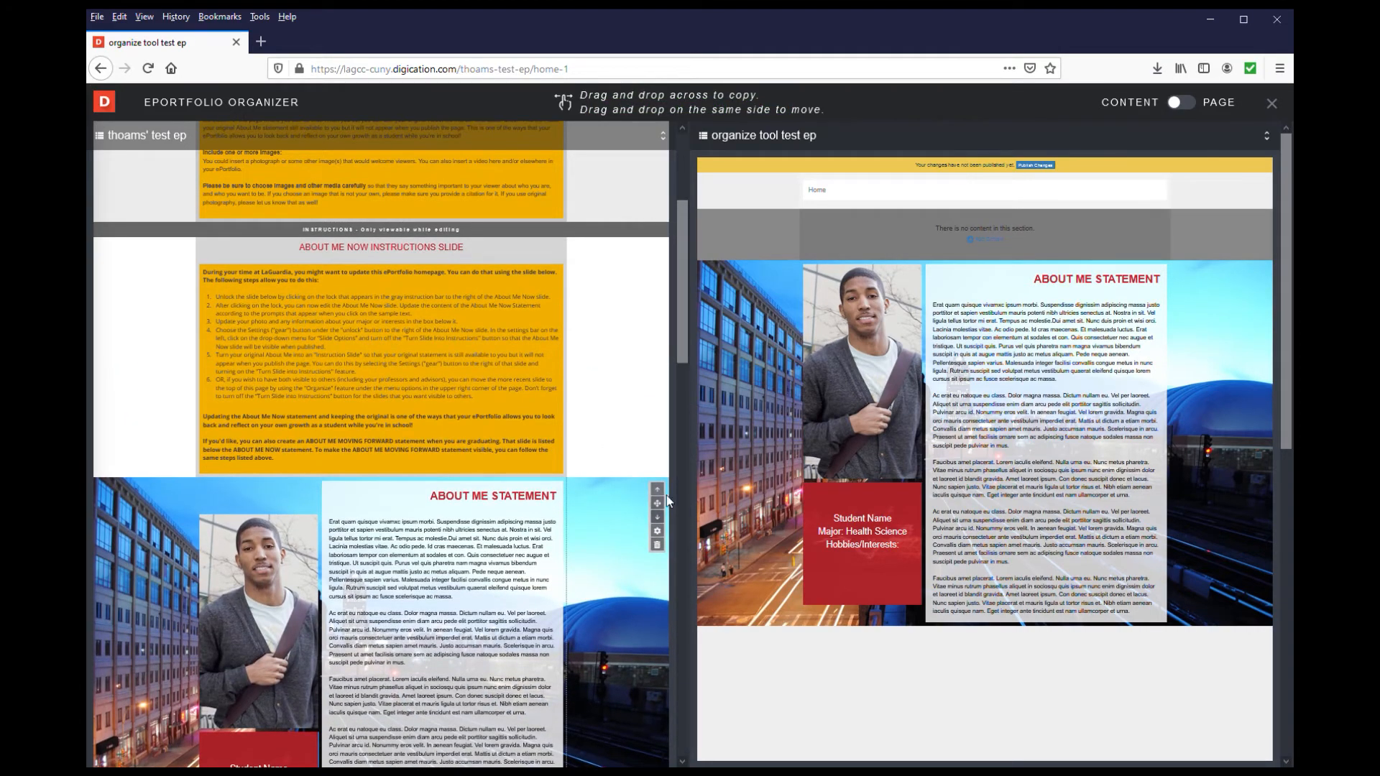
{"action": "left_click", "coordinate": [657, 489]}
{"action": "scroll", "coordinate": [637, 433], "scroll_direction": "up", "scroll_amount": 3}
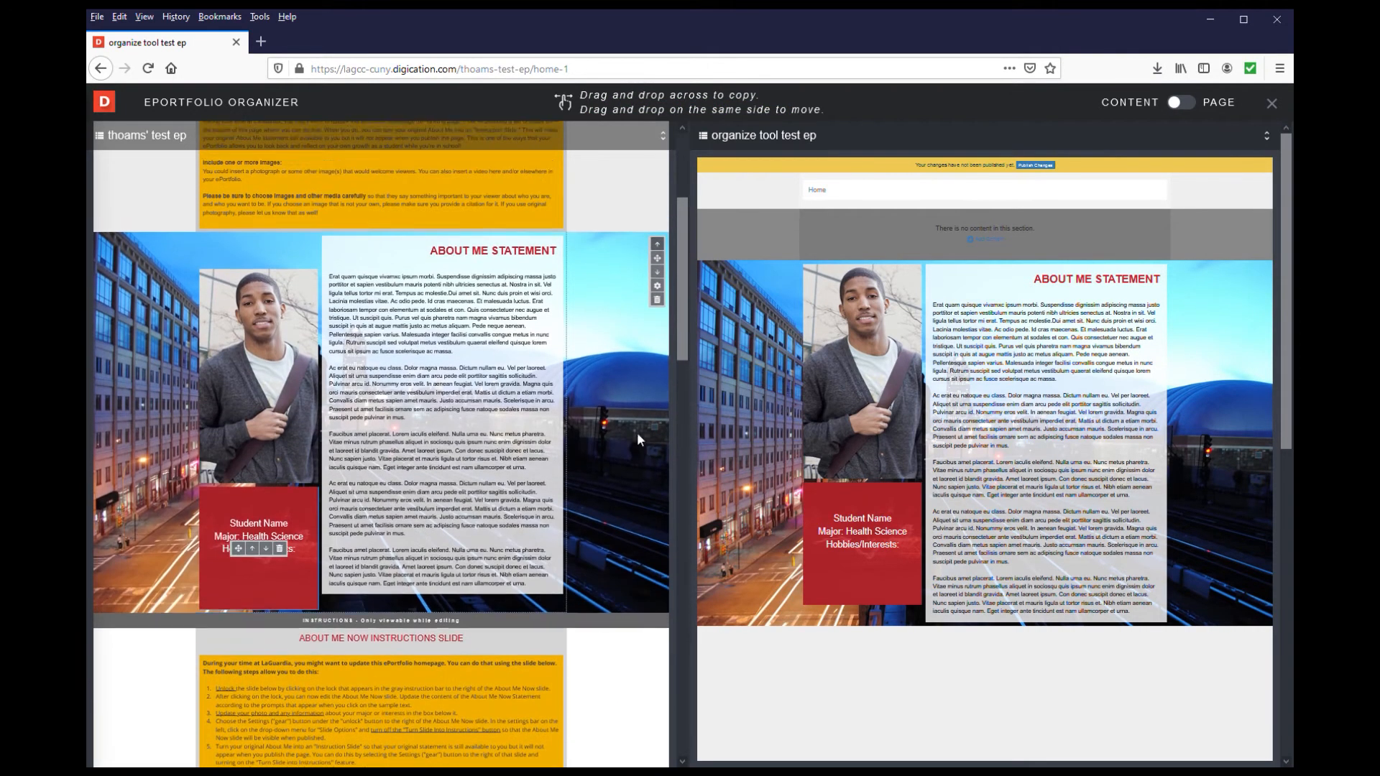
{"action": "left_click", "coordinate": [658, 444]}
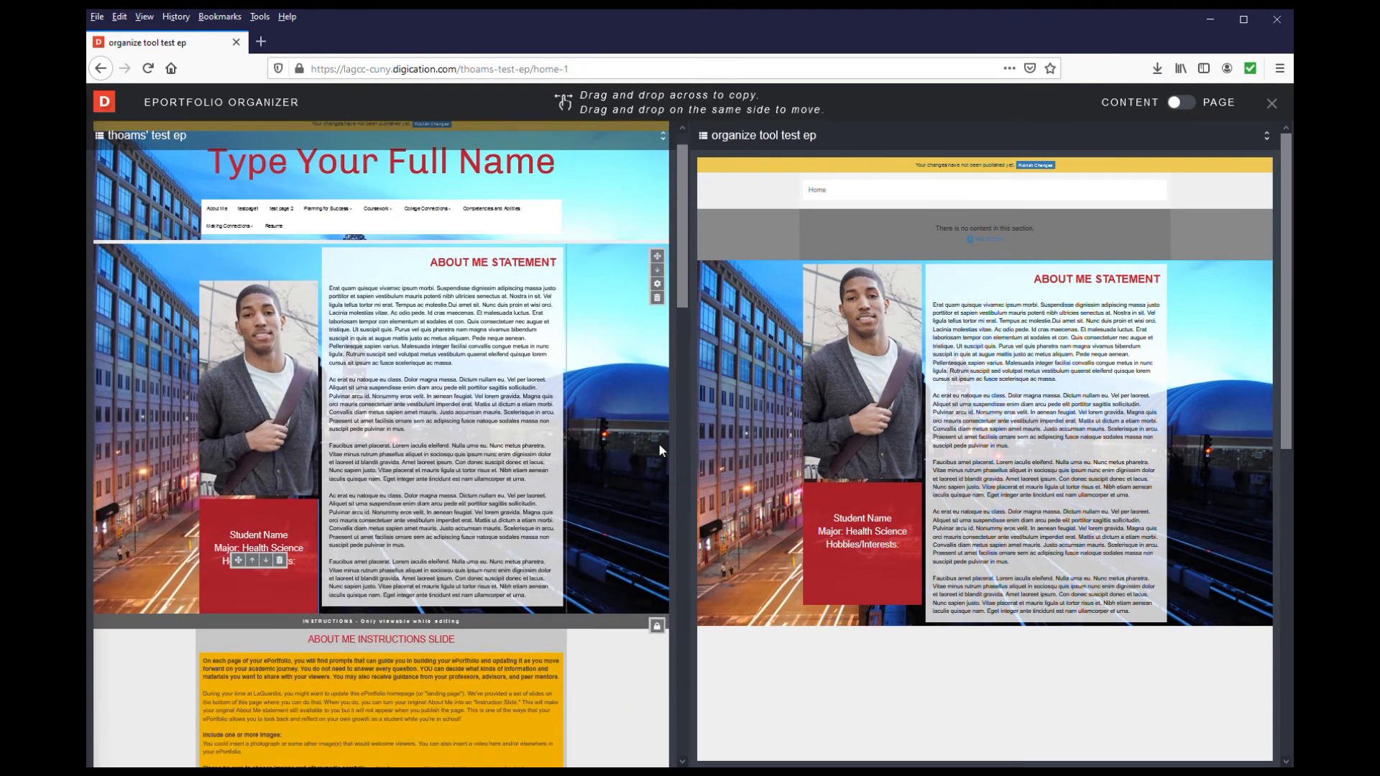
{"action": "left_click", "coordinate": [657, 266]}
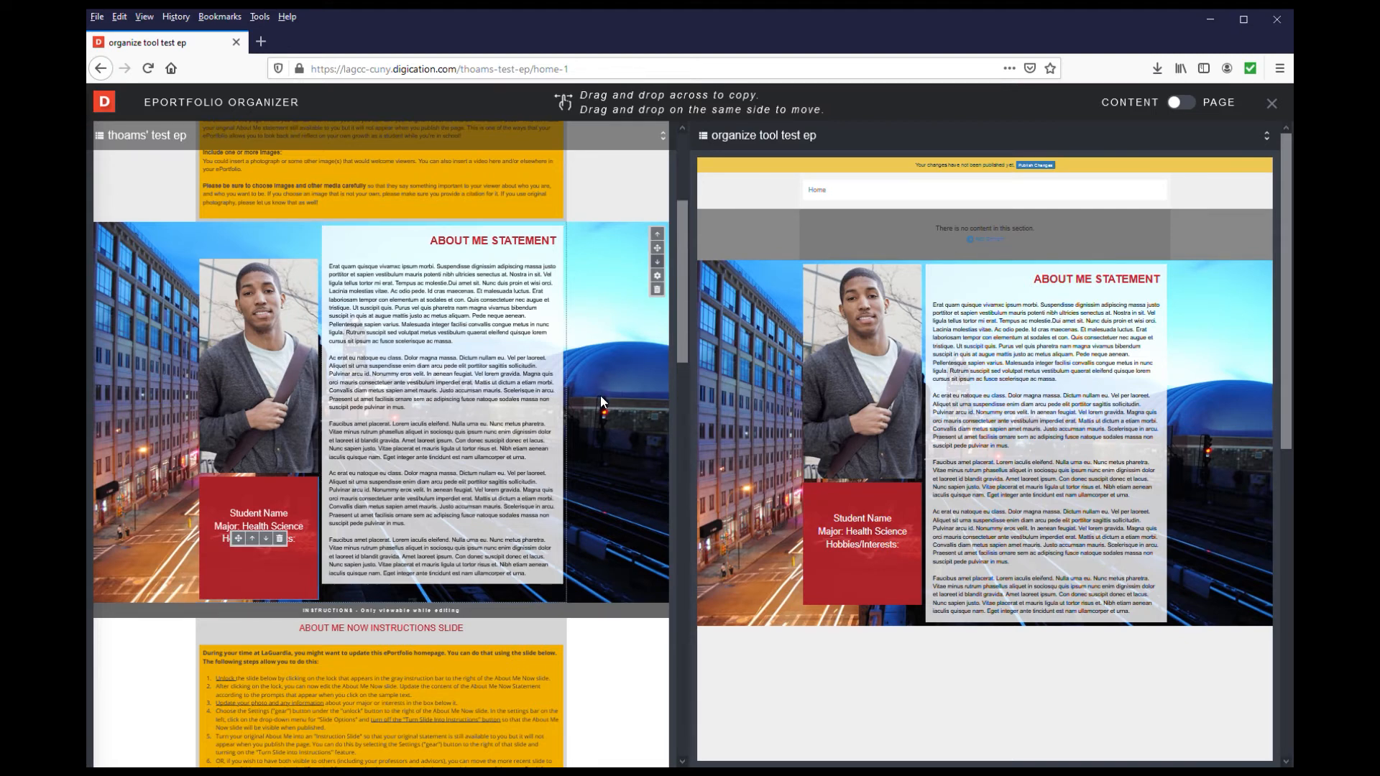
Switch the organizer to page mode and copy testpage1 and test page 2 into the "organize tool test ep" ePortfolio after Home
{"action": "left_click", "coordinate": [1194, 106]}
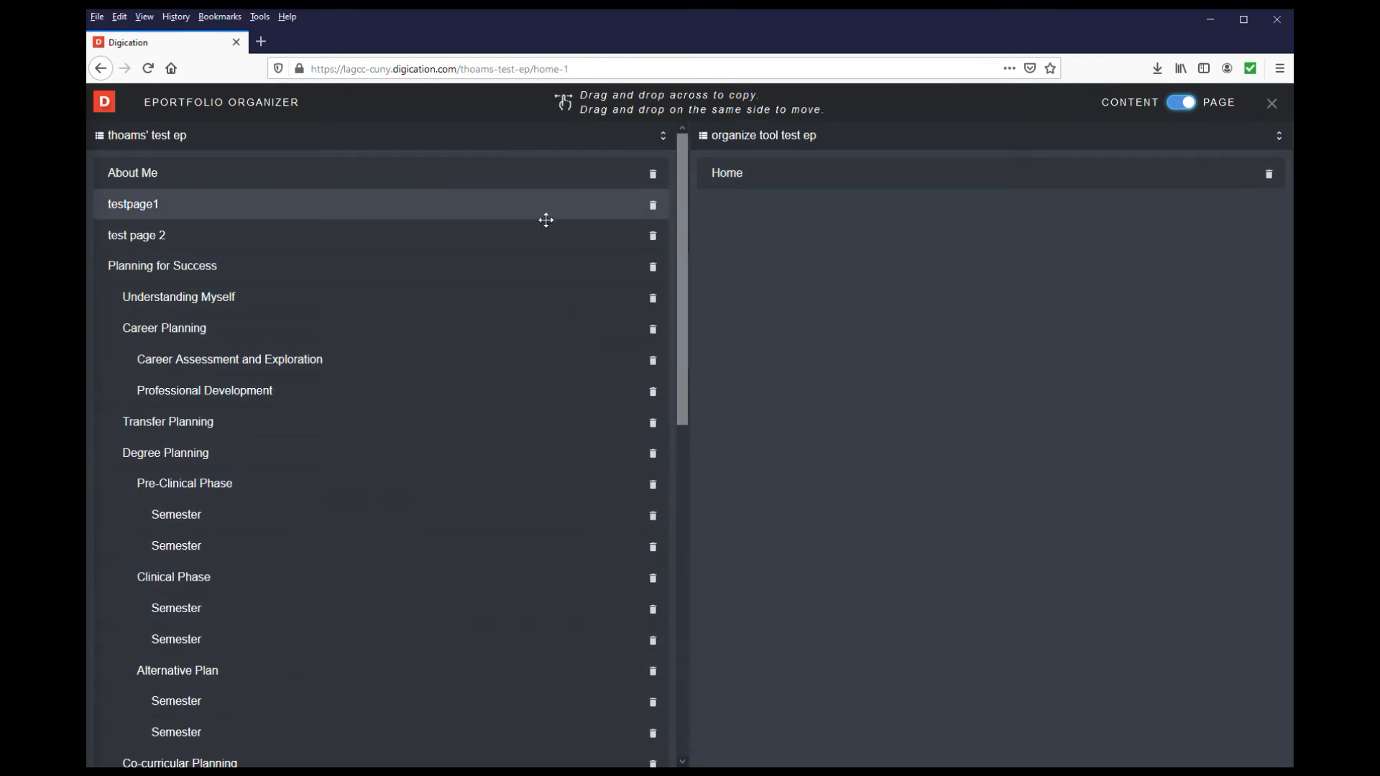
{"action": "left_click_drag", "start_coordinate": [530, 219], "coordinate": [796, 204]}
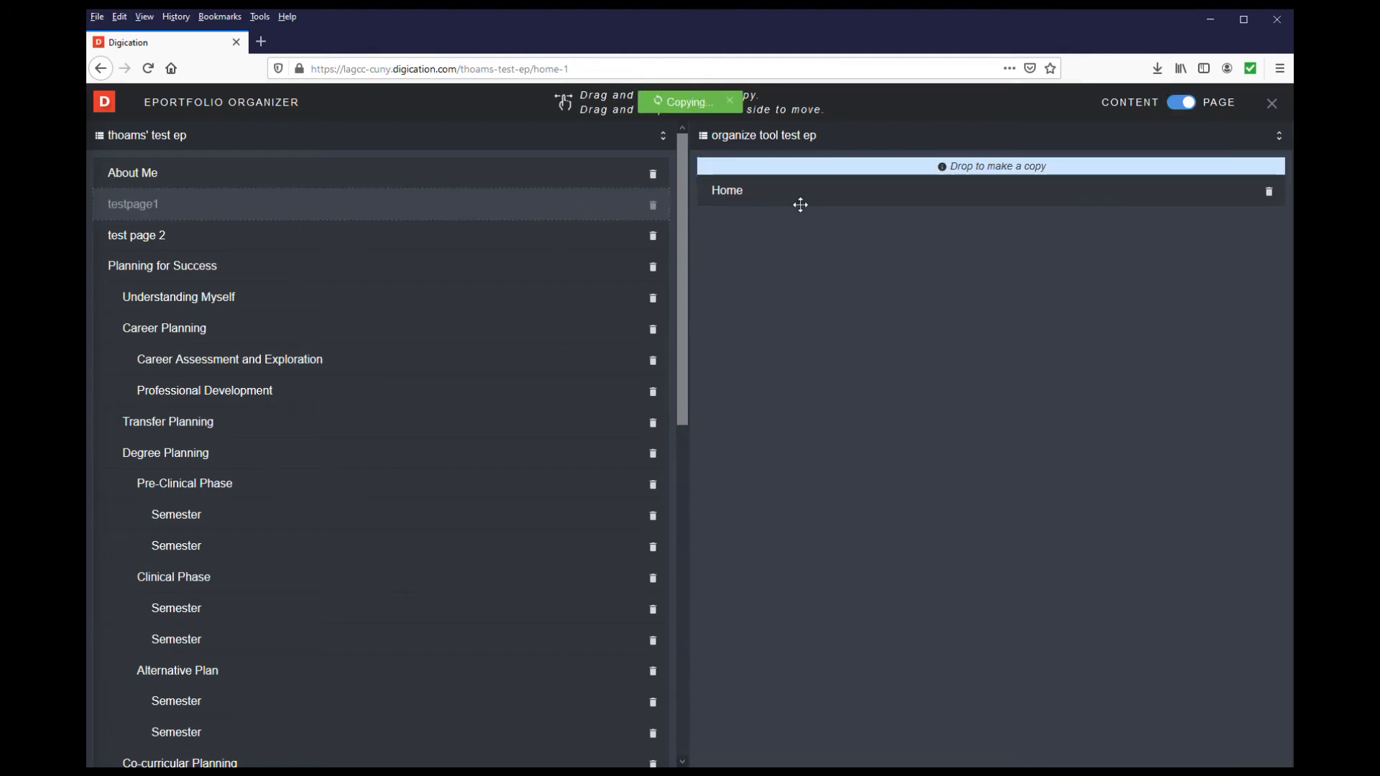
{"action": "left_click_drag", "start_coordinate": [405, 250], "coordinate": [781, 253]}
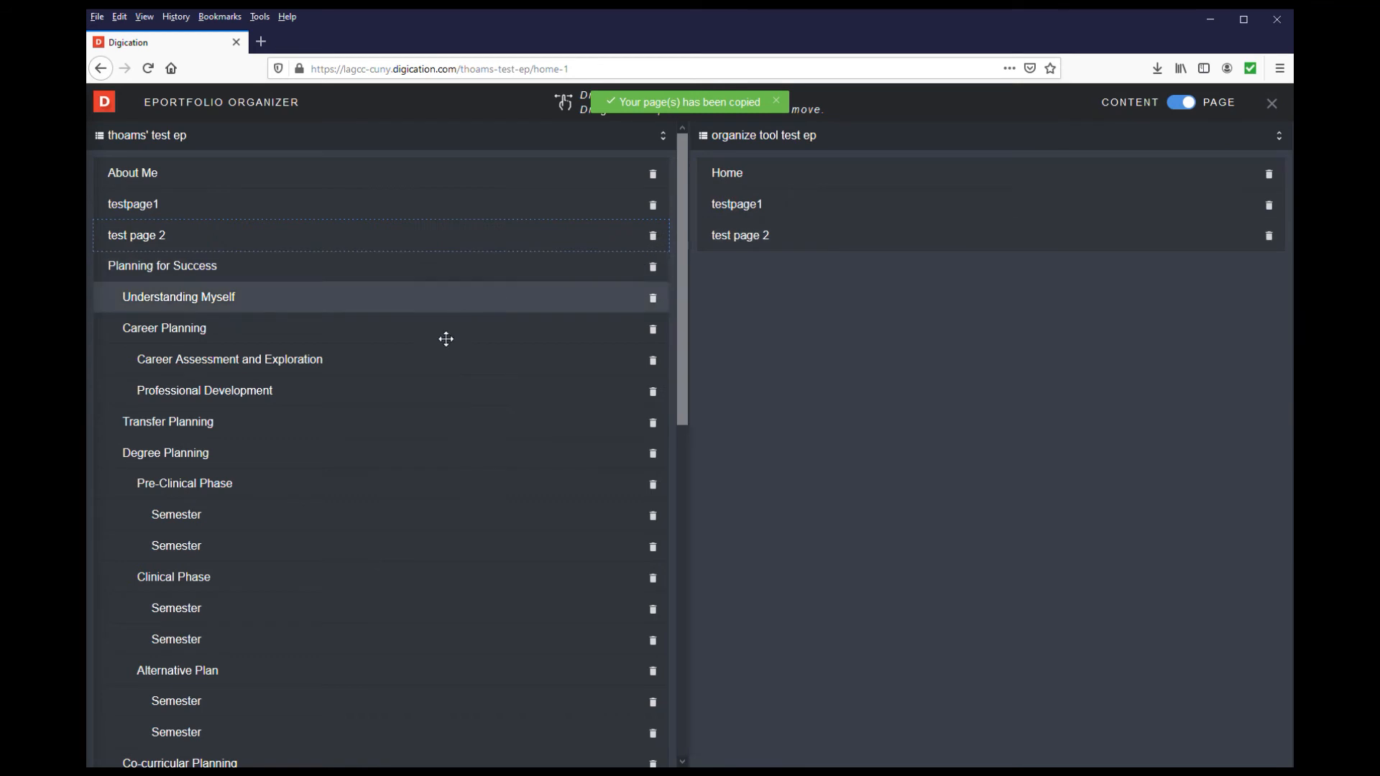
Copy the College Connections page with its subpages into the other ePortfolio, below test page 2
{"action": "scroll", "coordinate": [401, 446], "scroll_direction": "down", "scroll_amount": 8}
{"action": "scroll", "coordinate": [401, 451], "scroll_direction": "down", "scroll_amount": 2}
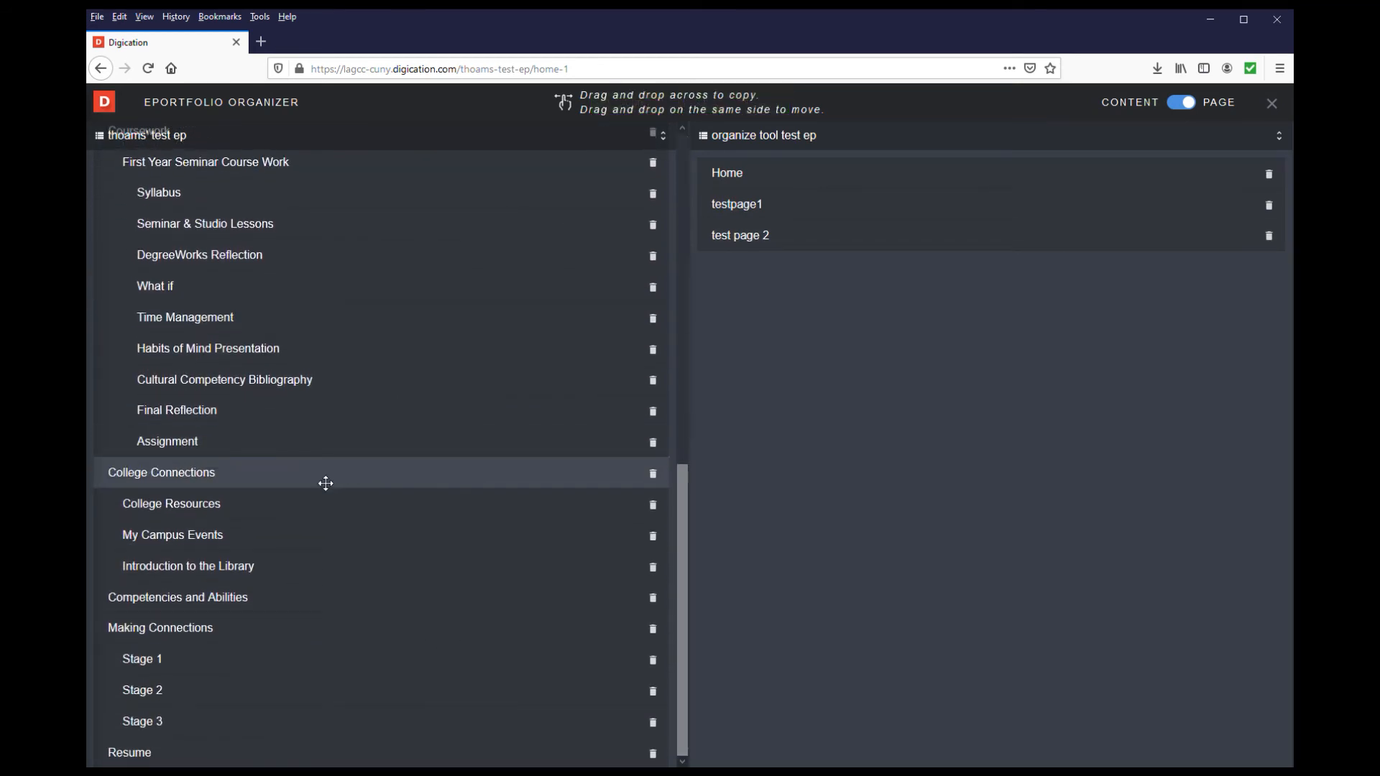
{"action": "left_click_drag", "start_coordinate": [326, 483], "coordinate": [935, 288]}
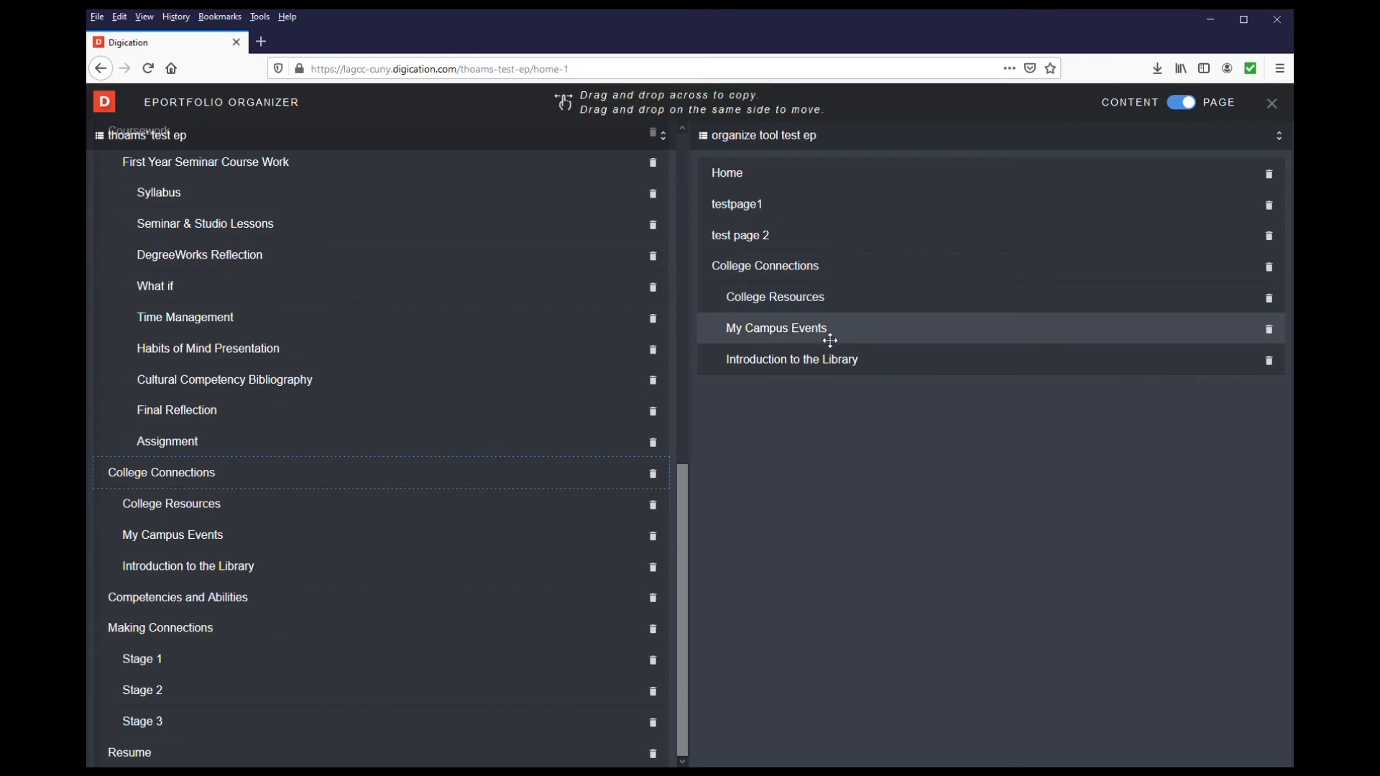
Close and reopen the organizer with "organize tool test ep" as the second ePortfolio, review both page lists in page mode, and exit
{"action": "left_click", "coordinate": [1273, 104]}
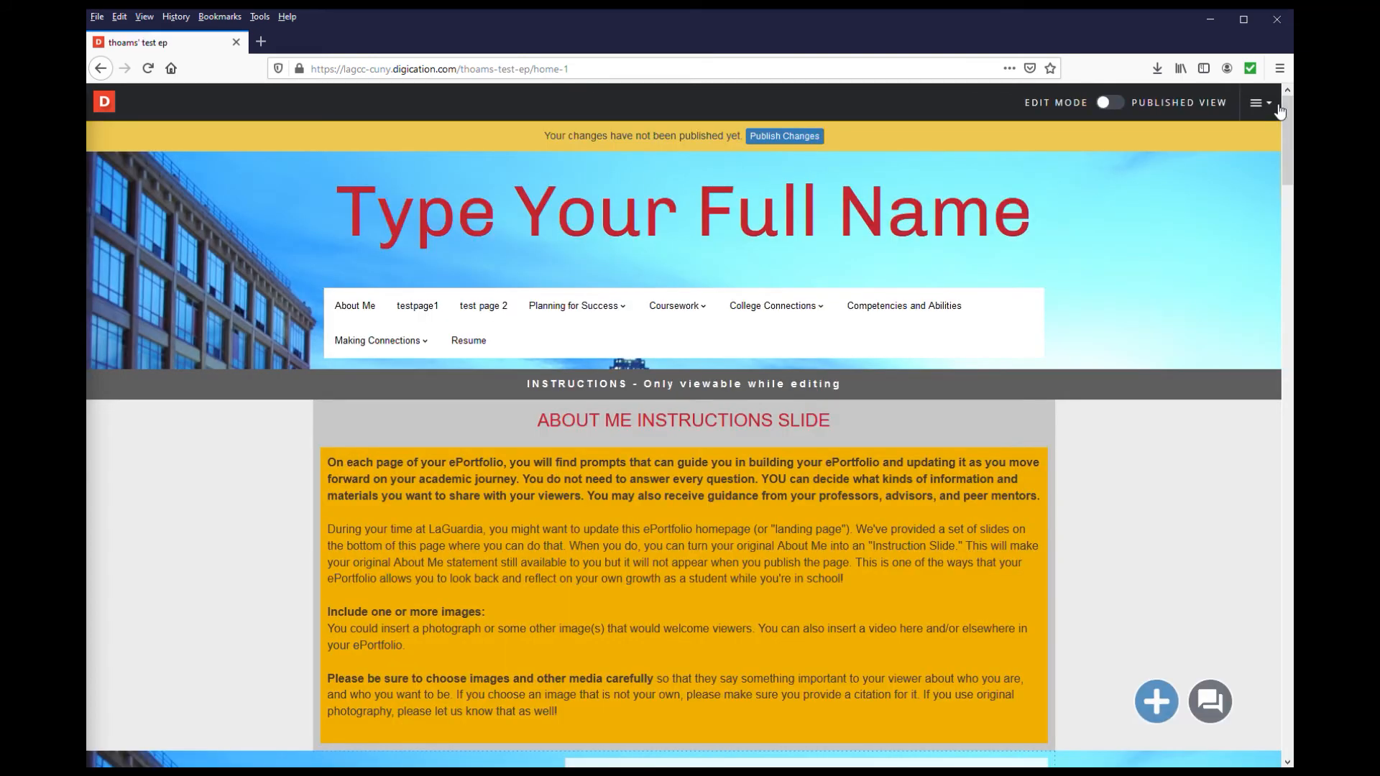
{"action": "left_click", "coordinate": [1259, 105]}
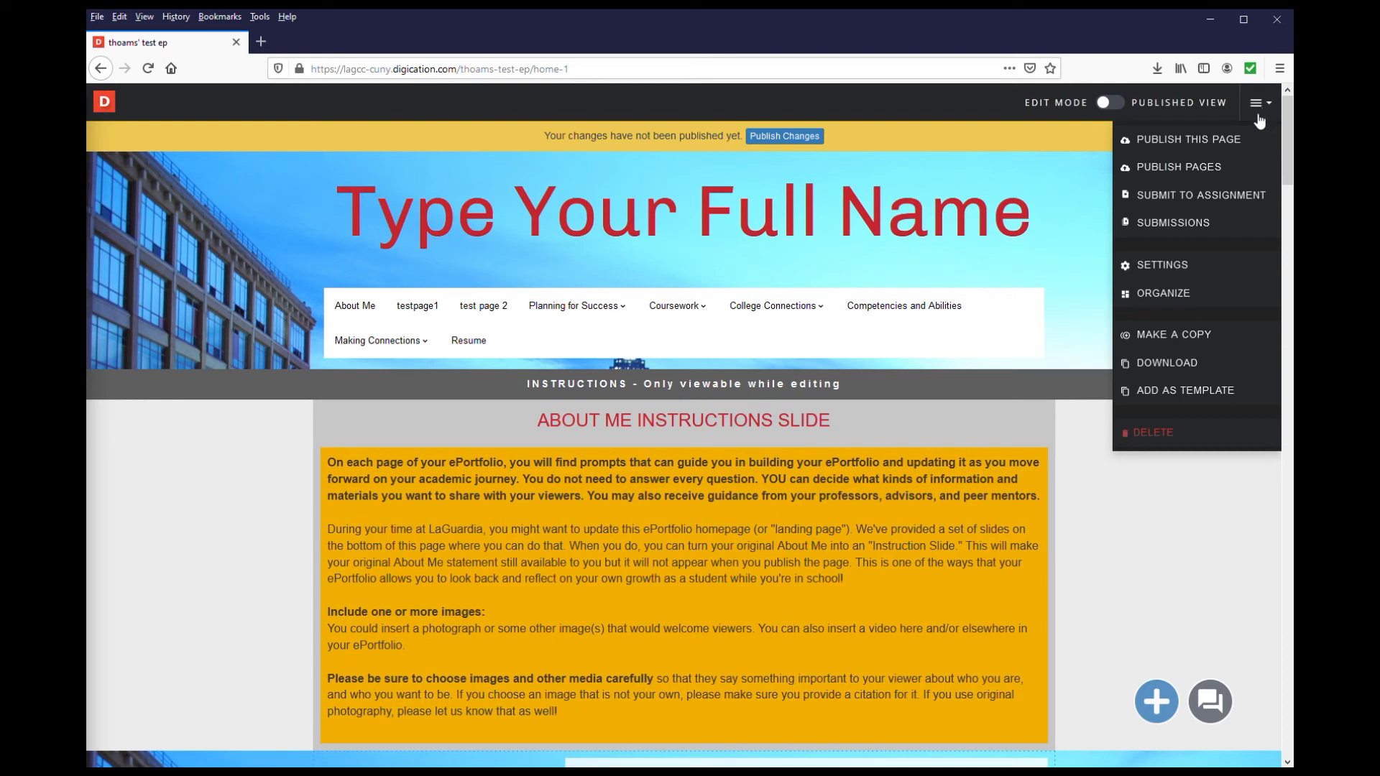
{"action": "left_click", "coordinate": [1188, 295]}
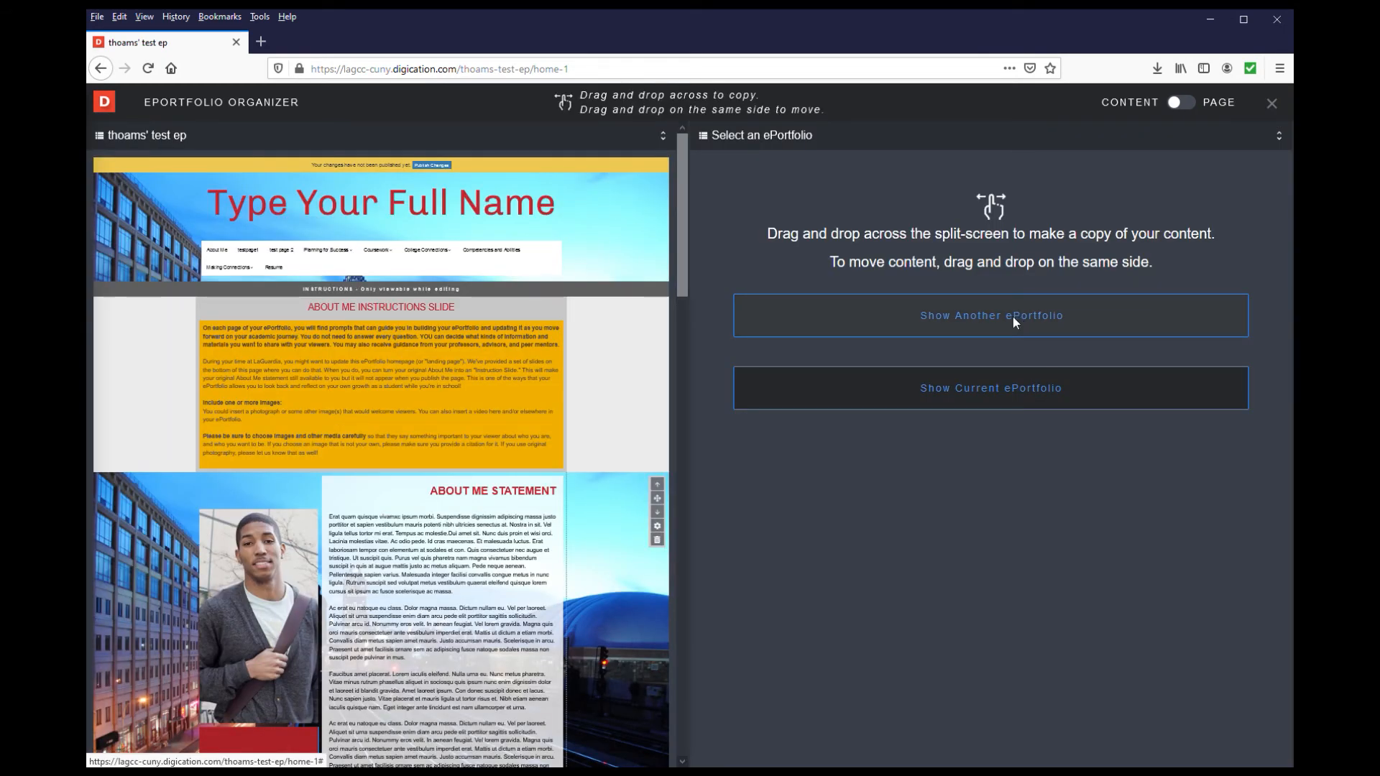
{"action": "left_click", "coordinate": [1012, 316]}
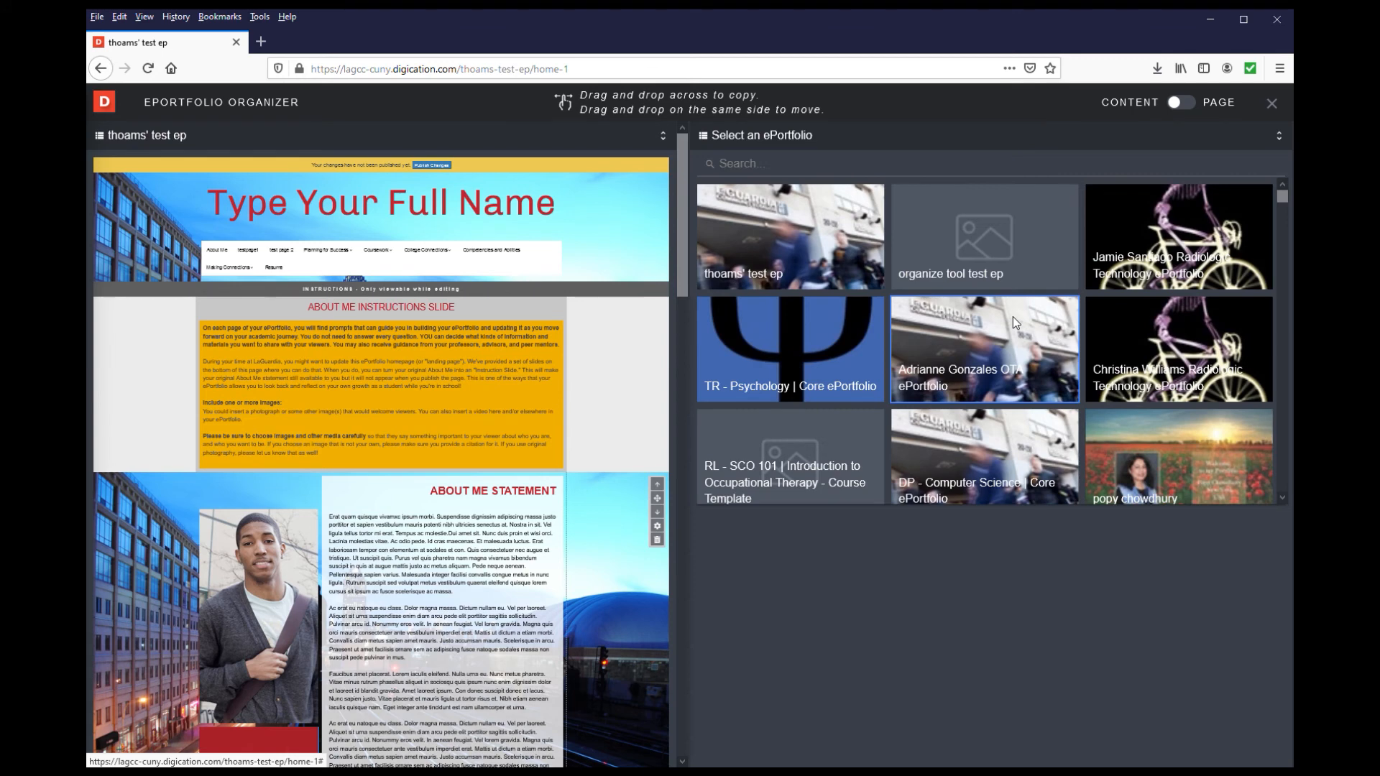
{"action": "left_click", "coordinate": [971, 236]}
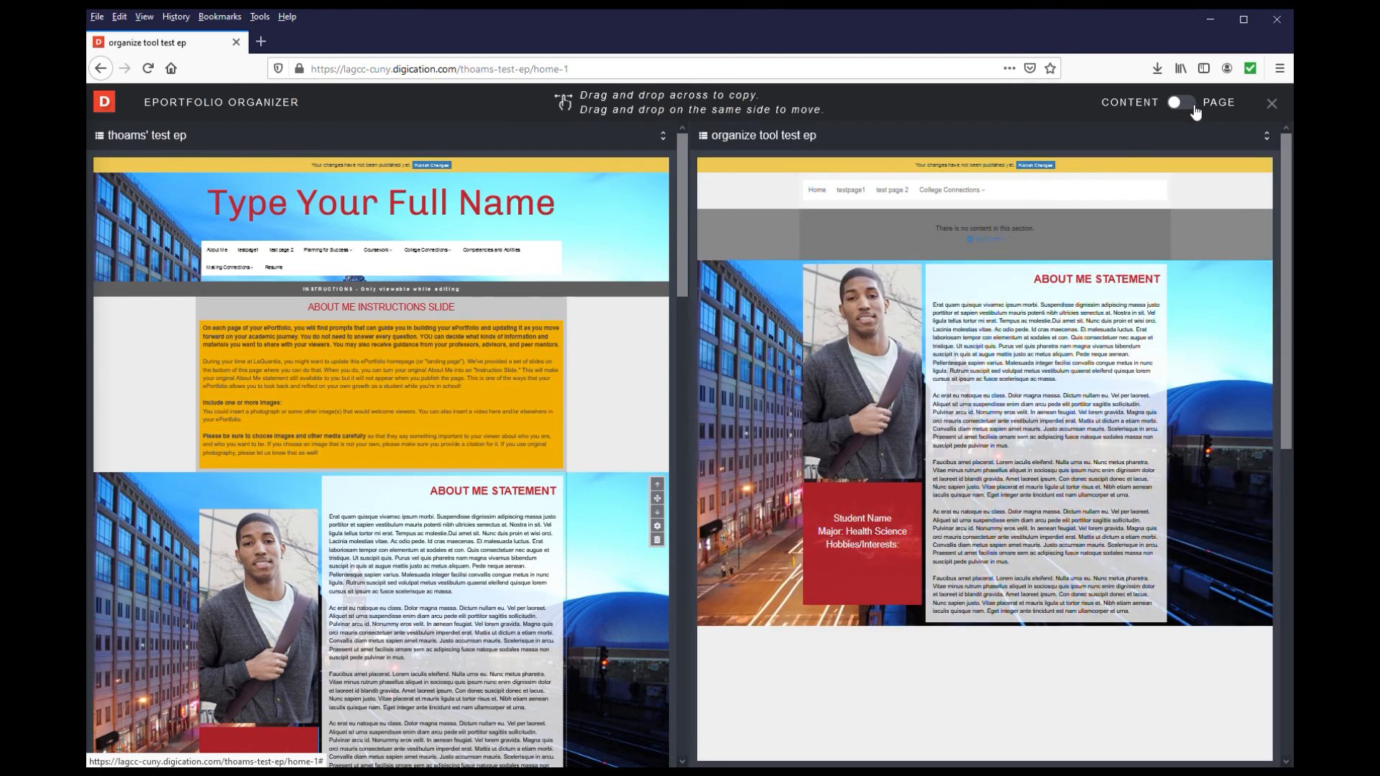
{"action": "left_click", "coordinate": [1193, 110]}
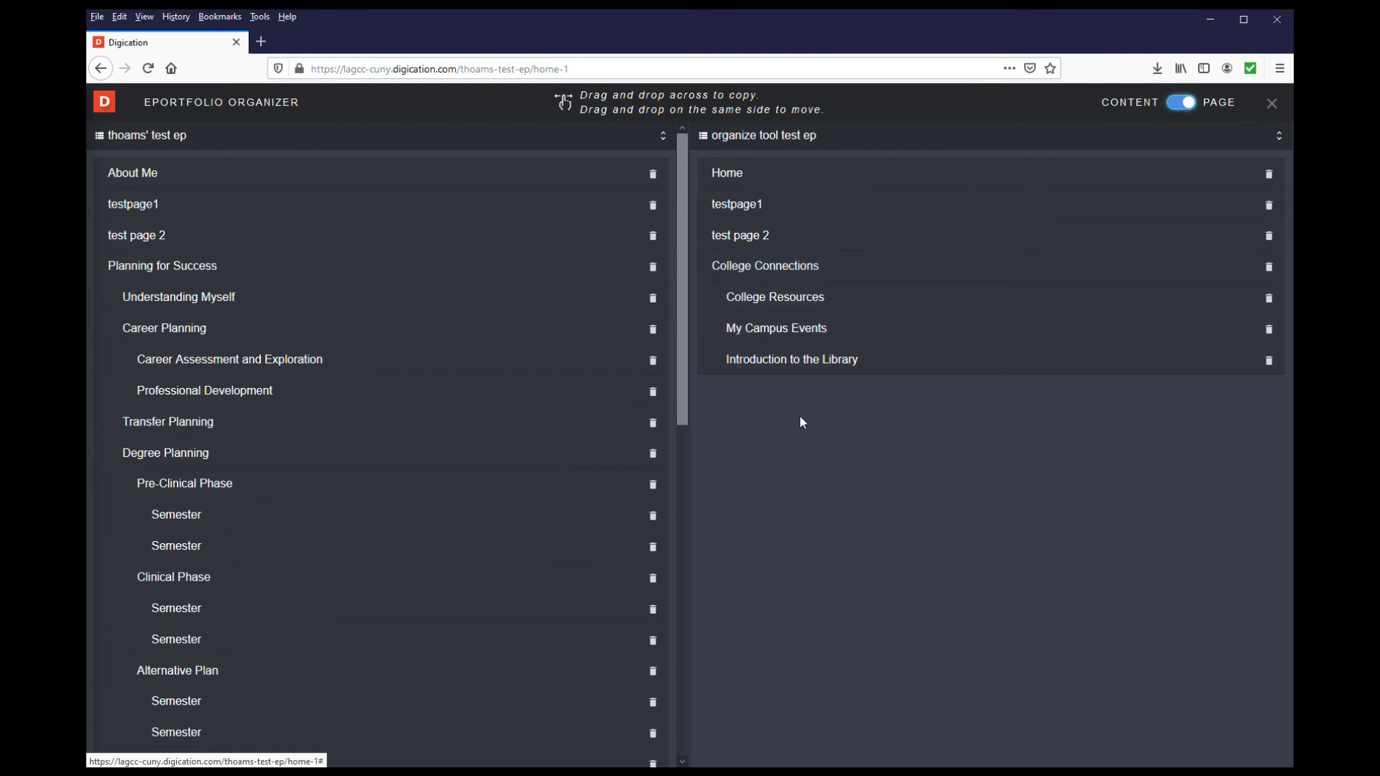
{"action": "left_click", "coordinate": [1272, 104]}
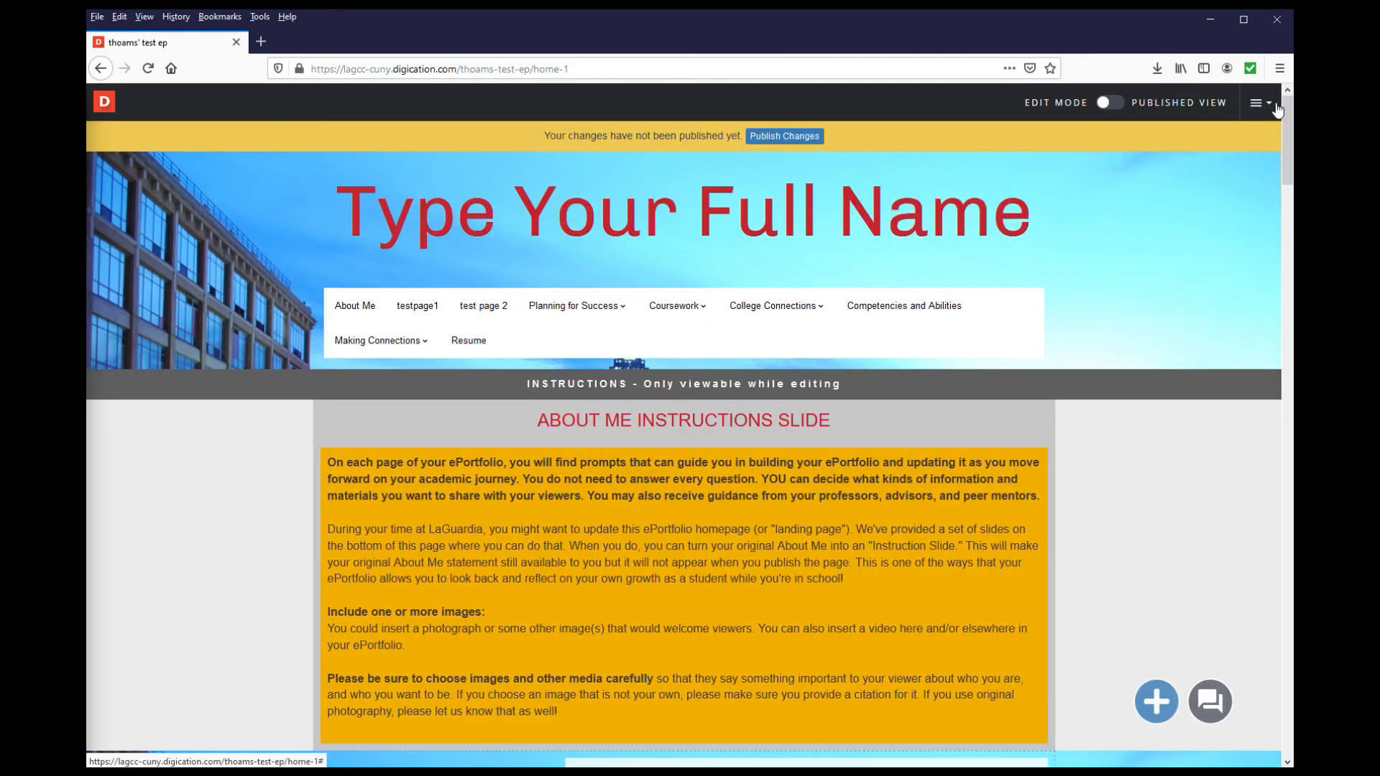